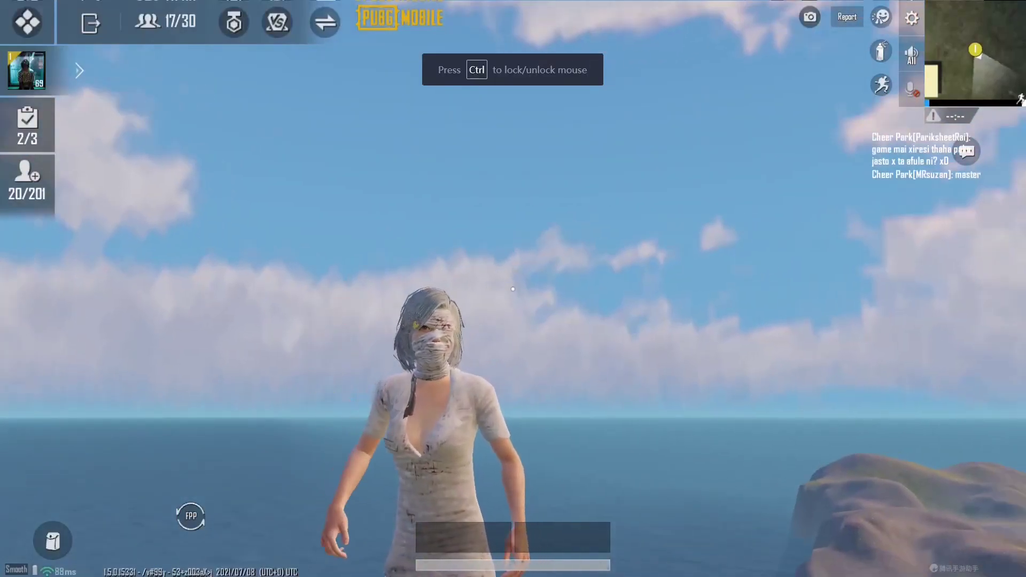
Open the first Classic control layout for customization from the game's Controls settings.
{"action": "key", "text": "w"}
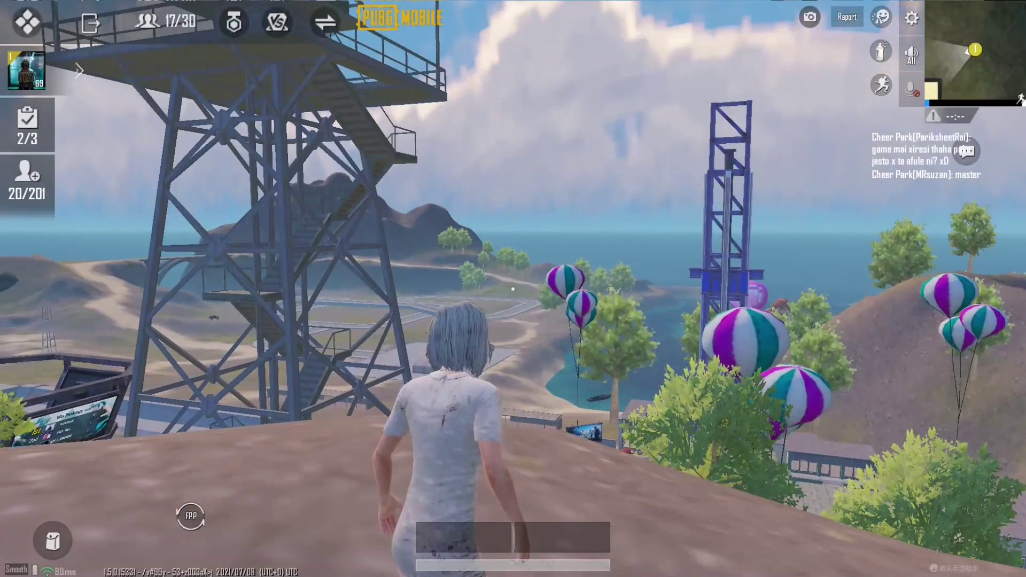
{"action": "key", "text": "F11"}
{"action": "key", "text": "ctrl"}
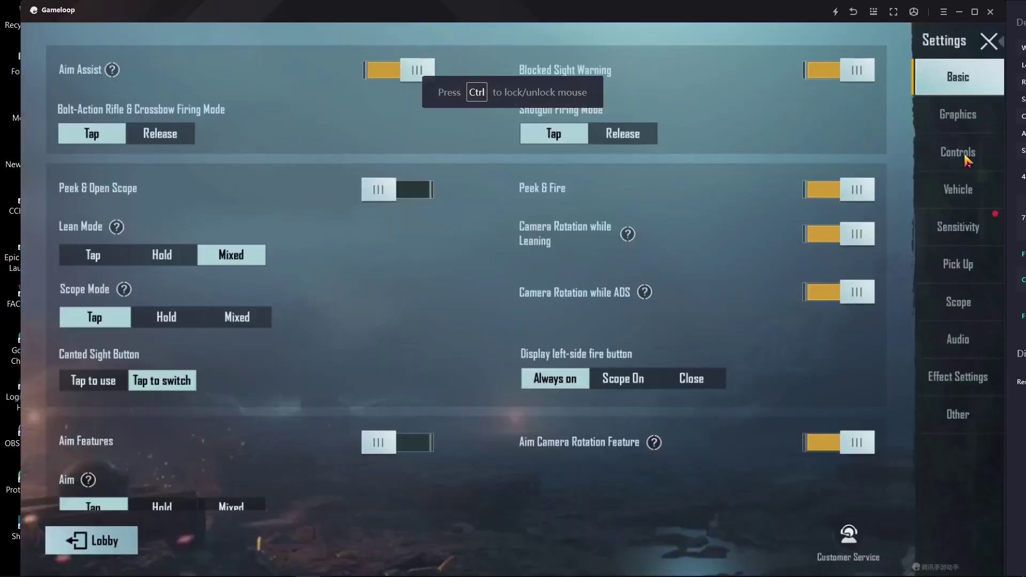
{"action": "left_click", "coordinate": [965, 156]}
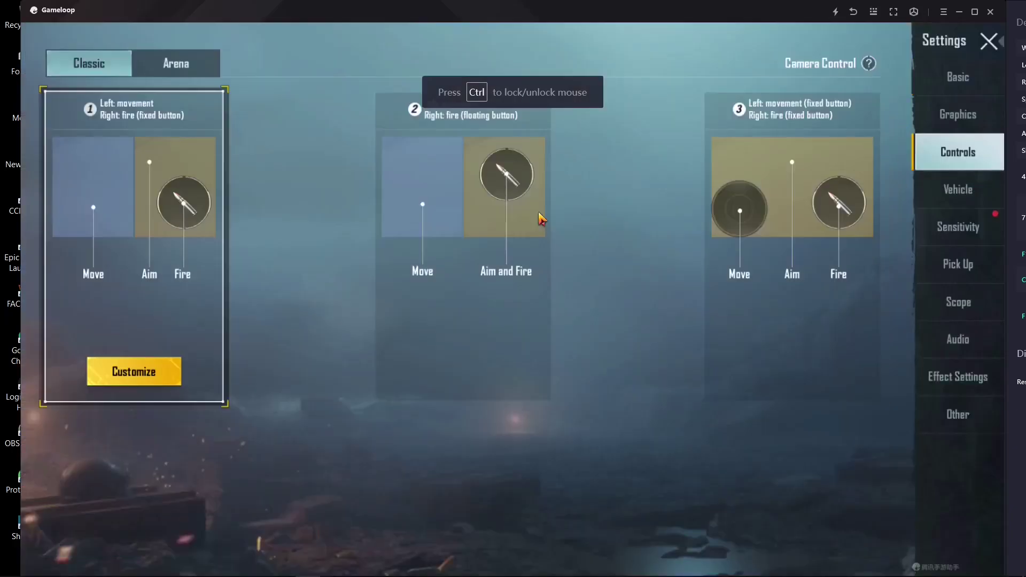
{"action": "left_click", "coordinate": [111, 380]}
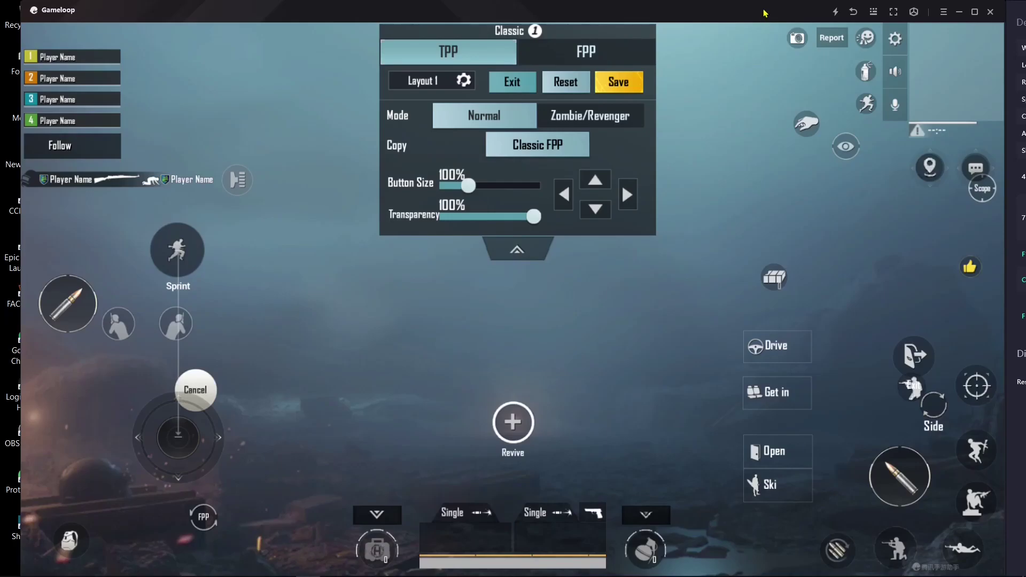
Open the emulator's key mapping editor and set the KeyMapping Mode to Normal 720P.
{"action": "left_click", "coordinate": [861, 14]}
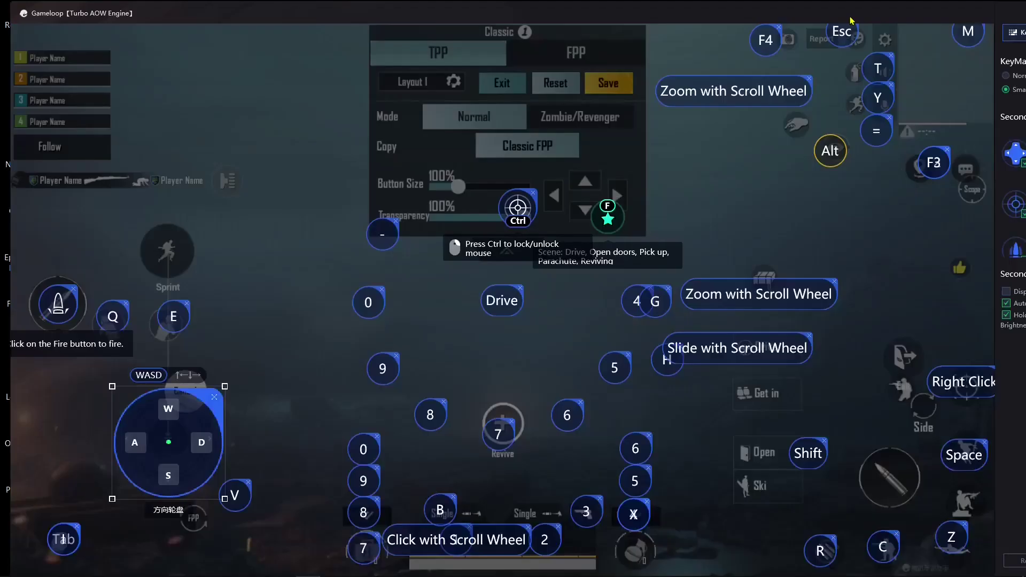
{"action": "left_click_drag", "start_coordinate": [852, 21], "coordinate": [673, 38]}
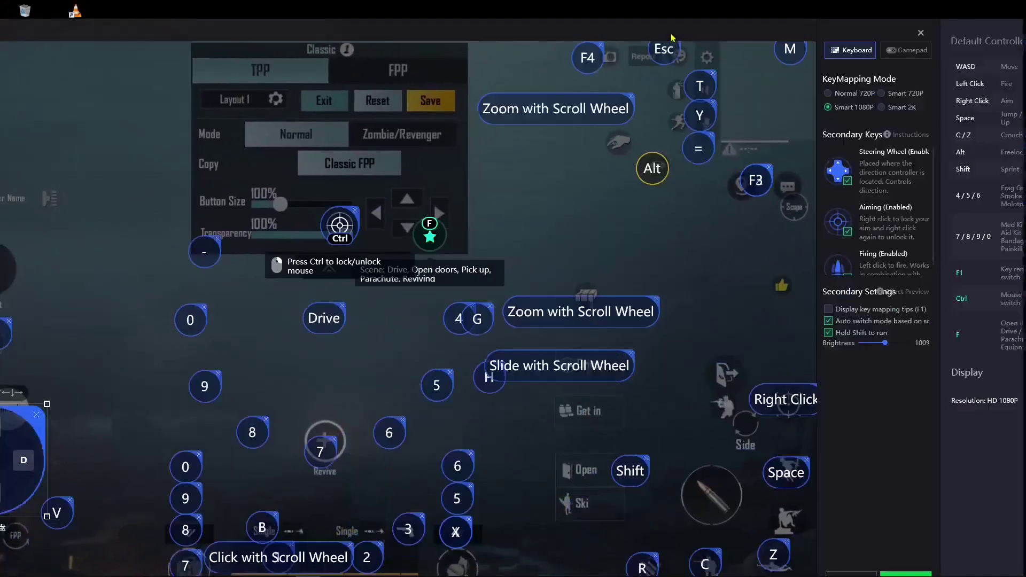
{"action": "left_click", "coordinate": [829, 100]}
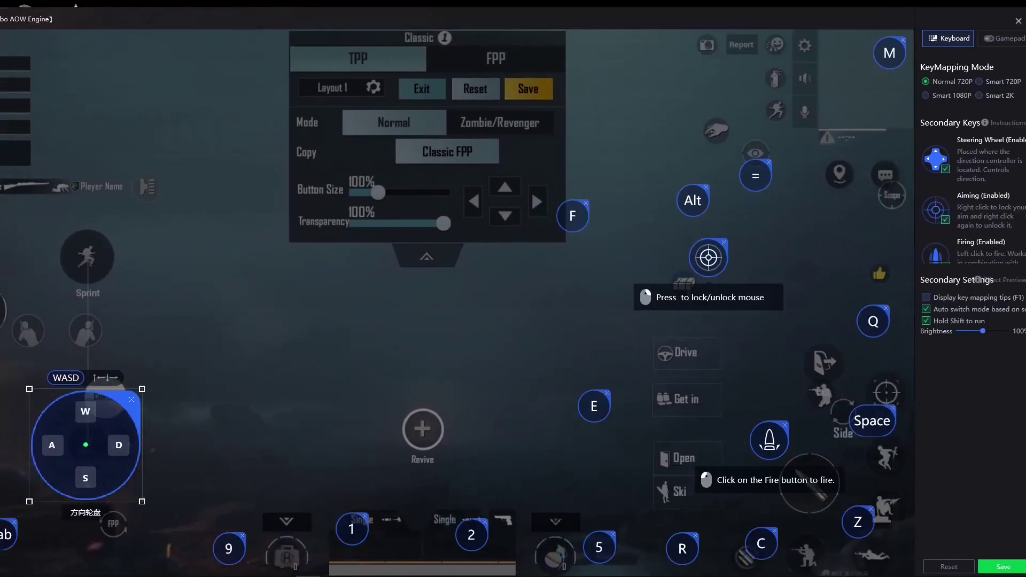
Disable and re-enable the Steering Wheel and Aiming secondary keys, and assign Ctrl to locking and unlocking the mouse.
{"action": "left_click", "coordinate": [945, 169]}
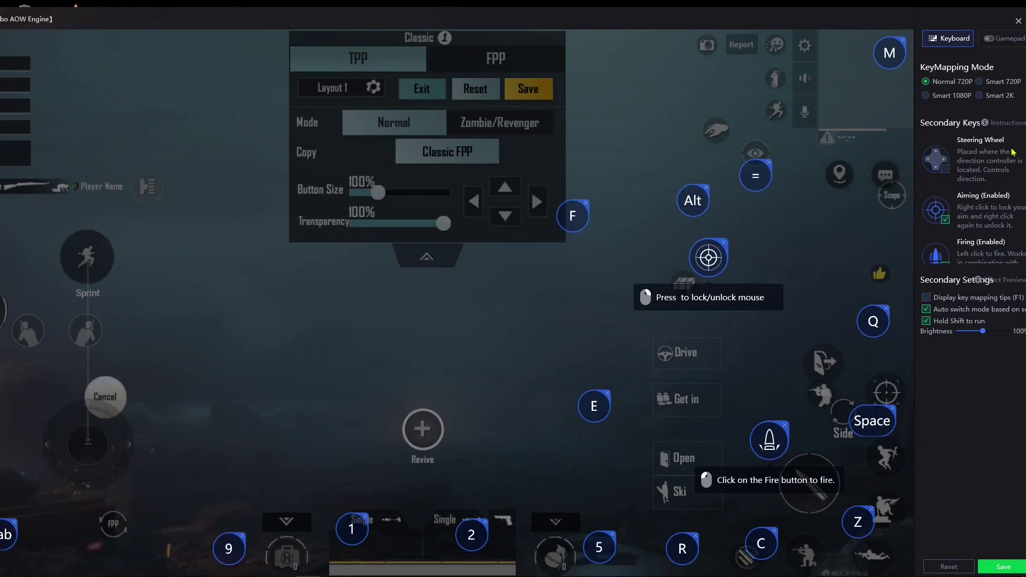
{"action": "left_click", "coordinate": [945, 170]}
{"action": "left_click", "coordinate": [946, 219]}
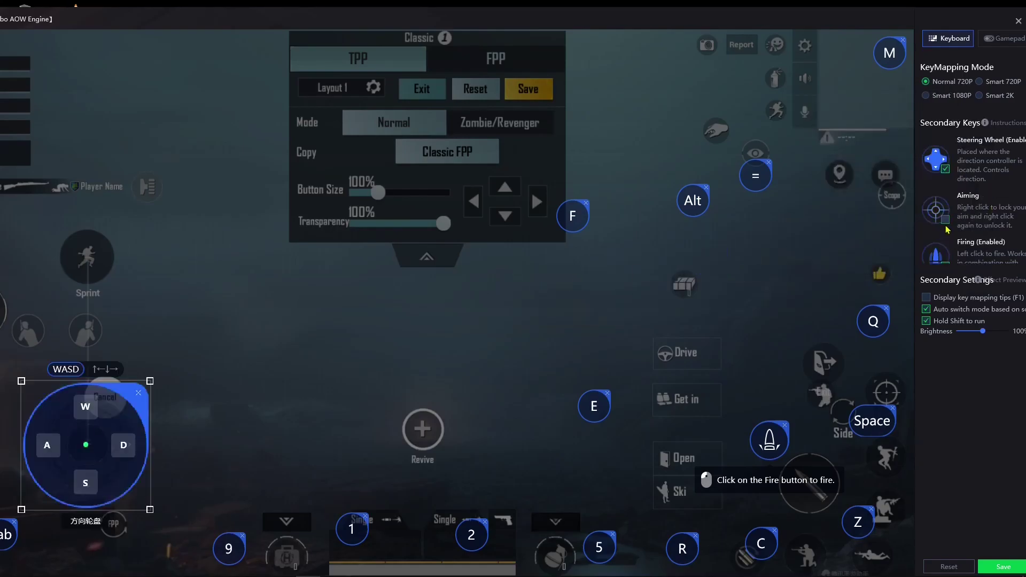
{"action": "left_click", "coordinate": [945, 220]}
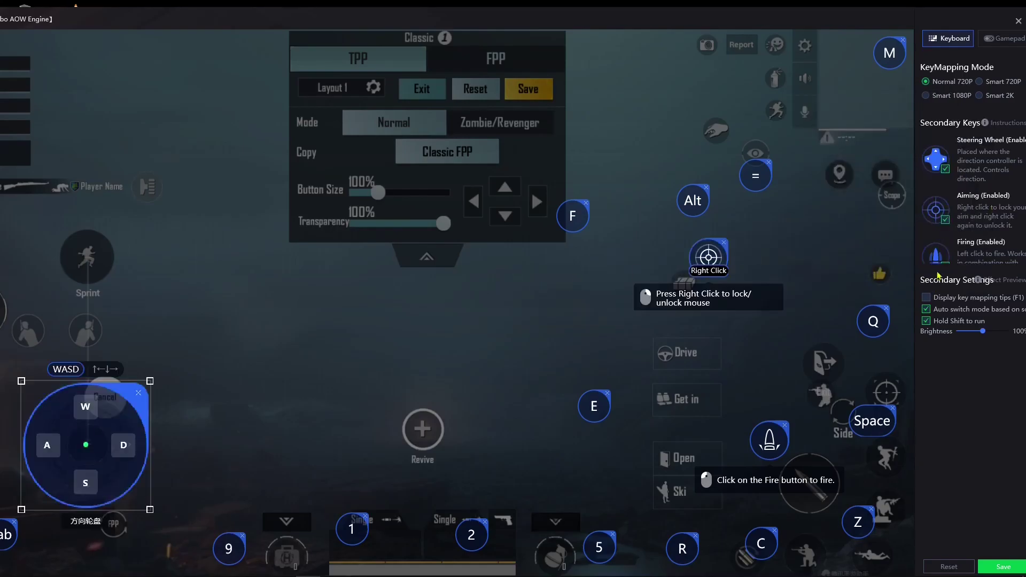
{"action": "left_click", "coordinate": [715, 273]}
{"action": "key", "text": "ctrl"}
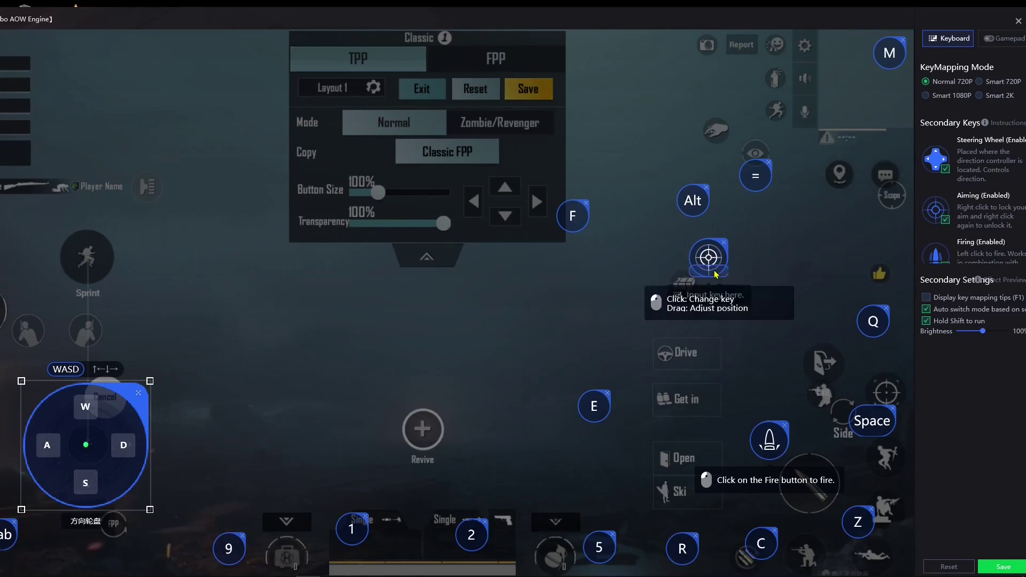
Disable and re-enable the Firing secondary key and place its mapping over the large bullet fire button.
{"action": "scroll", "coordinate": [974, 172], "scroll_direction": "down", "scroll_amount": 1}
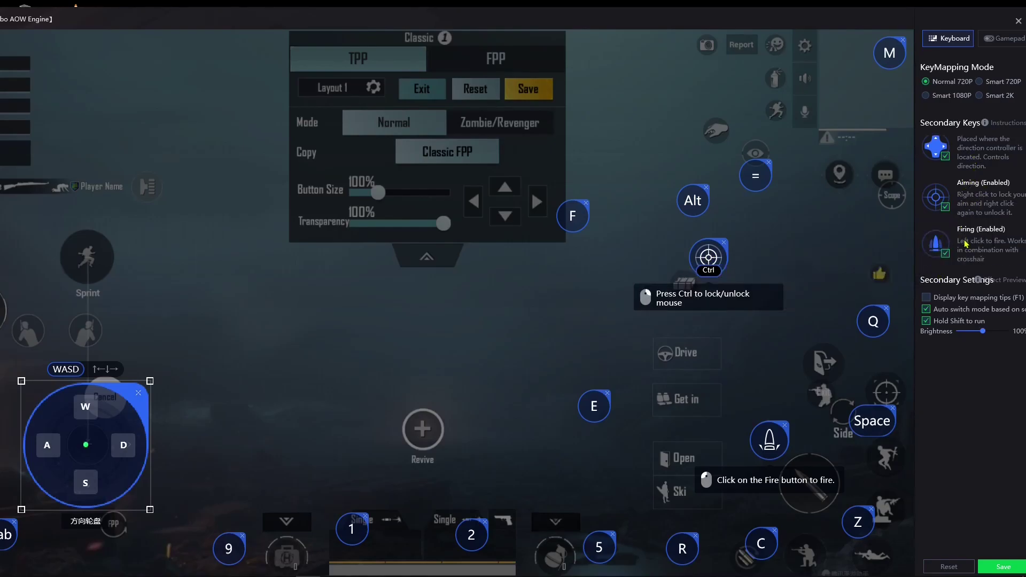
{"action": "left_click", "coordinate": [945, 253]}
{"action": "left_click", "coordinate": [946, 253]}
{"action": "left_click_drag", "start_coordinate": [767, 436], "coordinate": [811, 484]}
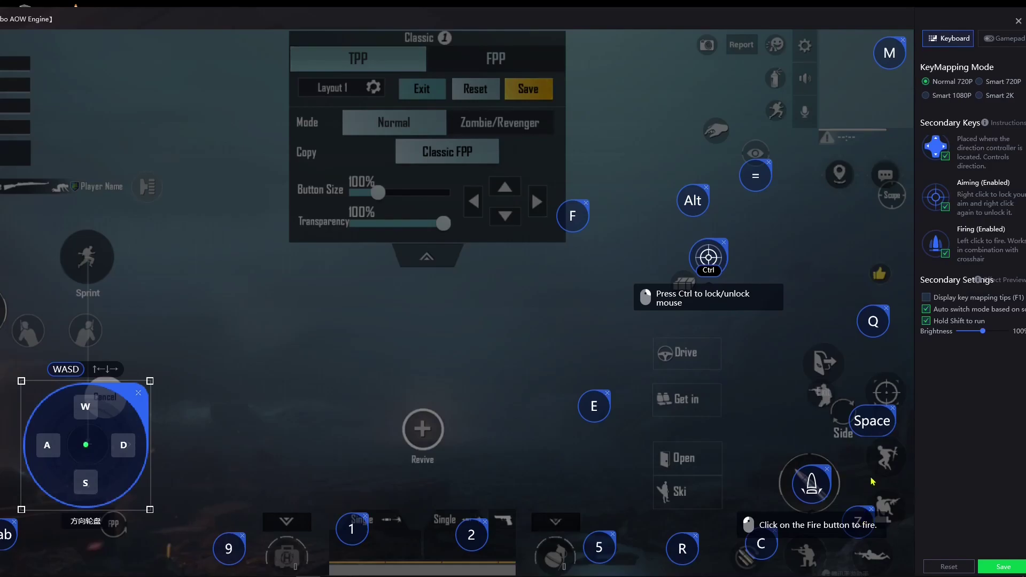
Move the C, Z and Space mappings onto the crouch, prone and jump buttons.
{"action": "left_click_drag", "start_coordinate": [763, 547], "coordinate": [811, 559]}
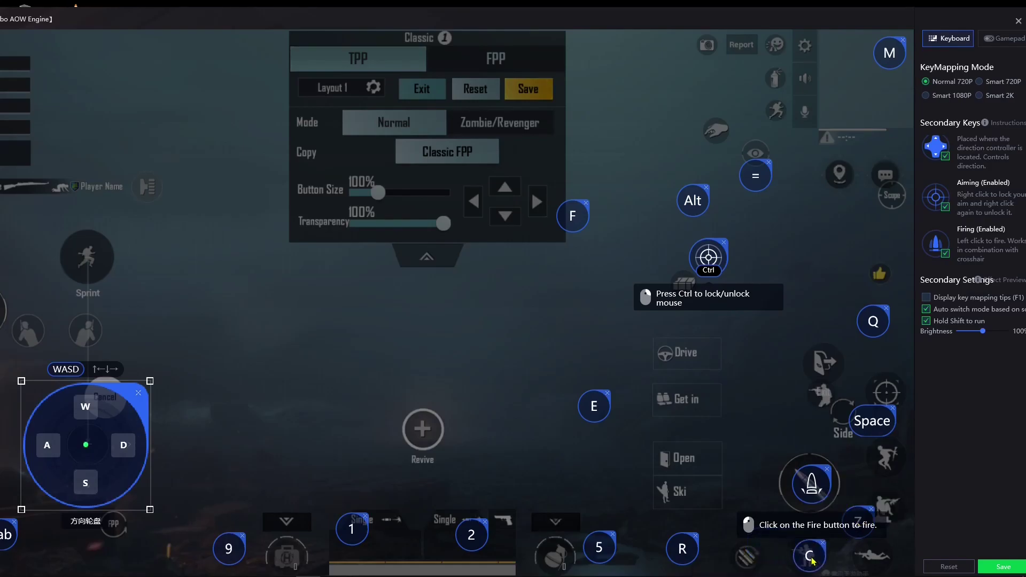
{"action": "left_click_drag", "start_coordinate": [863, 514], "coordinate": [878, 546]}
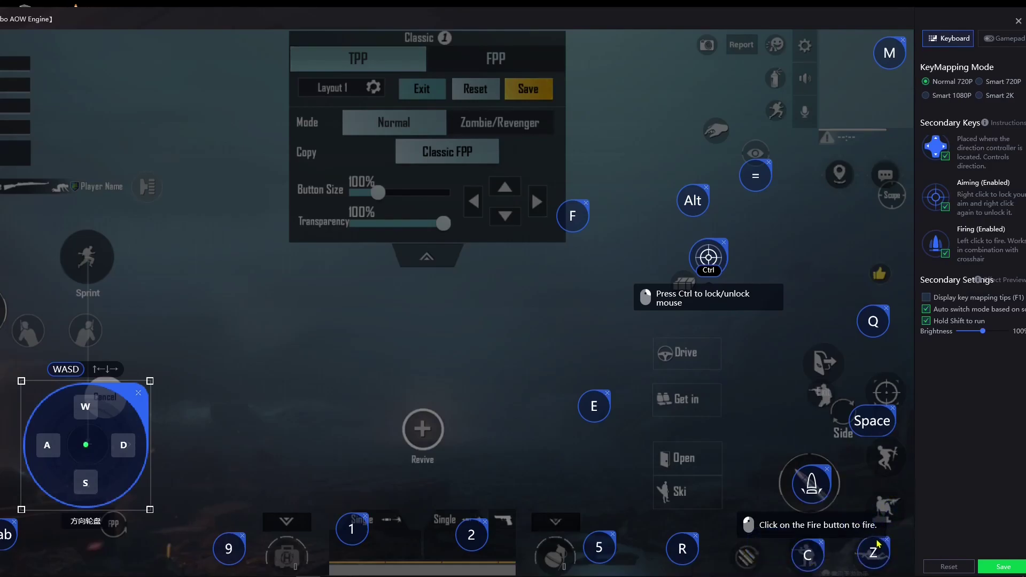
{"action": "left_click_drag", "start_coordinate": [876, 428], "coordinate": [889, 461]}
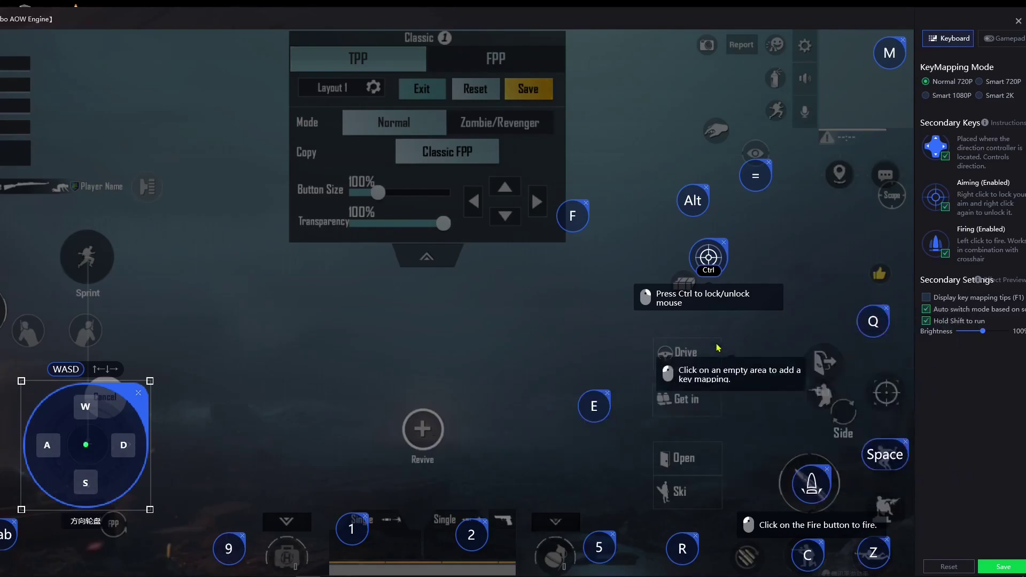
Add a V mapping on the FPP button and move the Tab mapping onto the backpack button.
{"action": "left_click", "coordinate": [117, 529]}
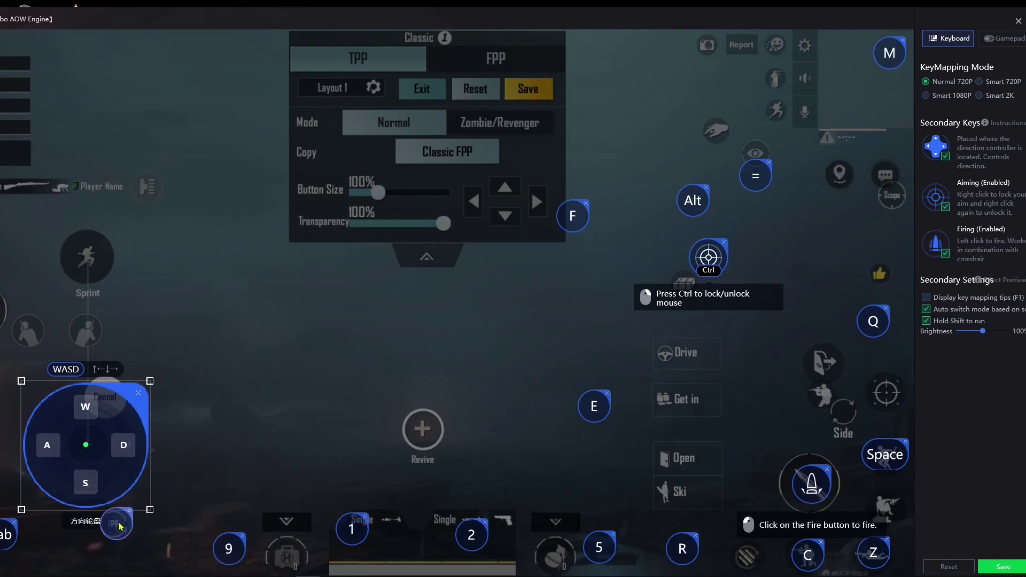
{"action": "key", "text": "v"}
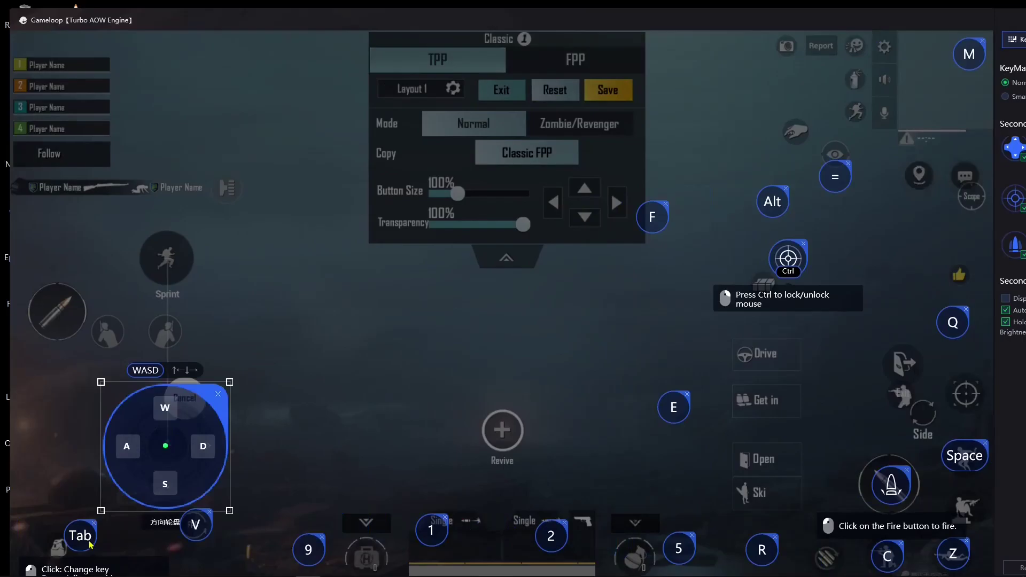
{"action": "left_click_drag", "start_coordinate": [89, 544], "coordinate": [64, 558]}
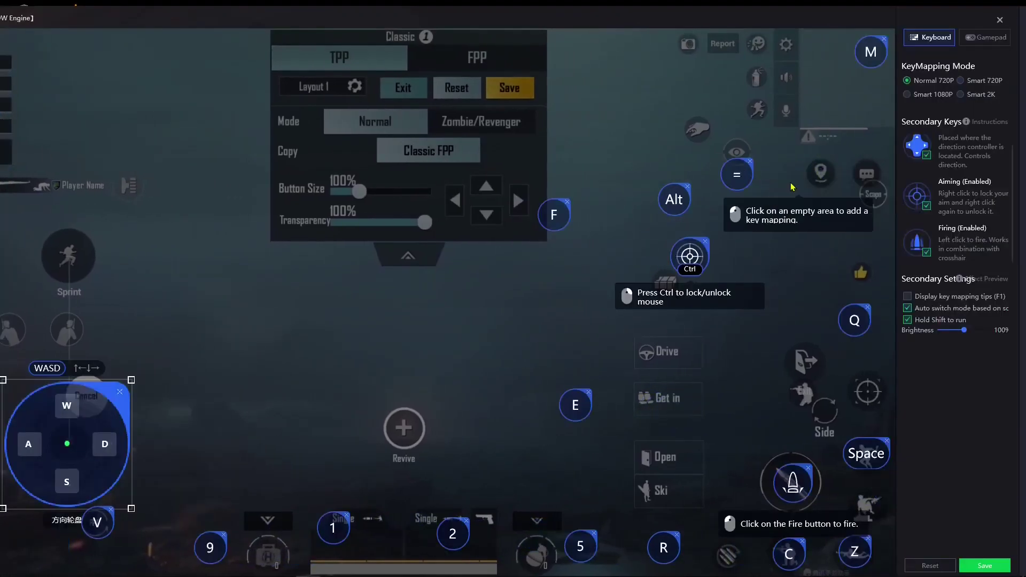
Move the = mapping onto the small running-figure icon and the Alt mapping onto the eye button.
{"action": "left_click_drag", "start_coordinate": [762, 141], "coordinate": [760, 119]}
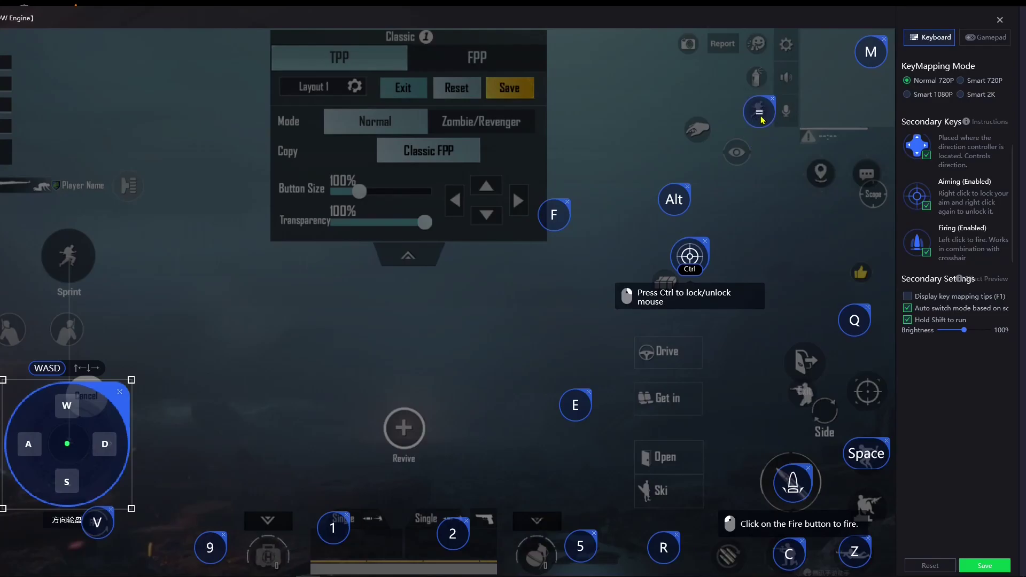
{"action": "left_click_drag", "start_coordinate": [679, 201], "coordinate": [743, 152]}
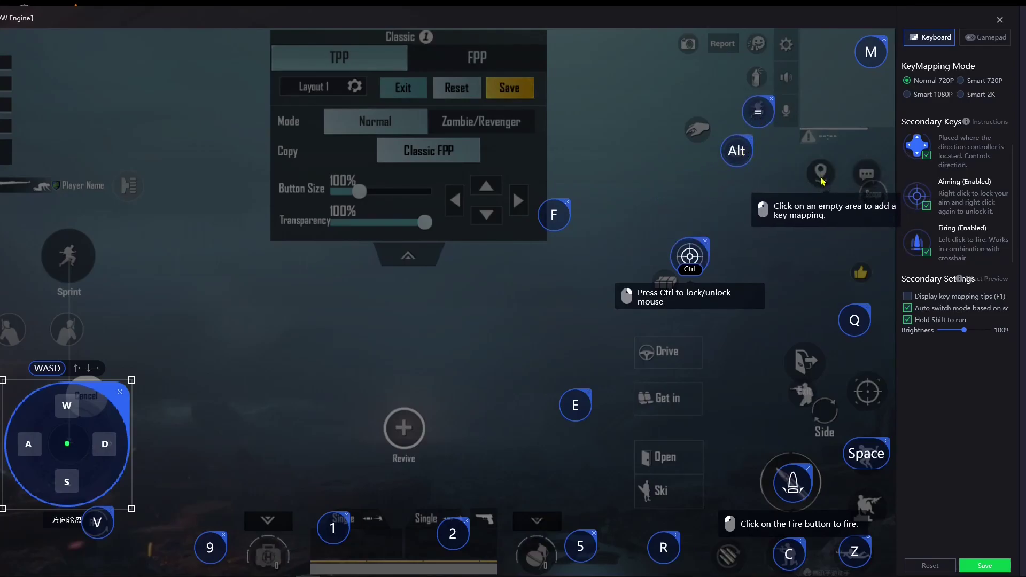
Add an F5 mapping on the location marker button and a J mapping on the Scope button.
{"action": "left_click", "coordinate": [821, 177]}
{"action": "key", "text": "F5"}
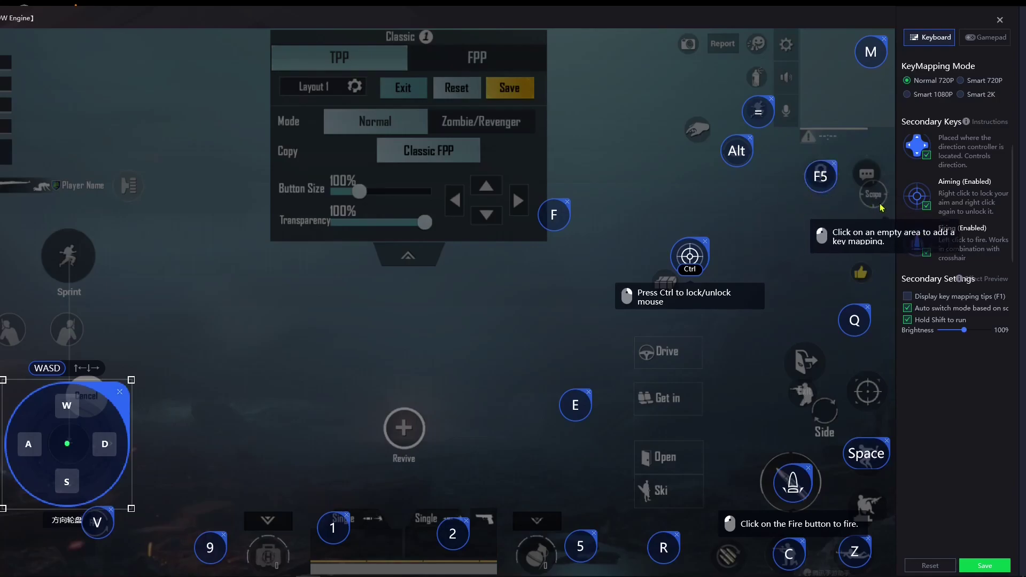
{"action": "left_click", "coordinate": [875, 202]}
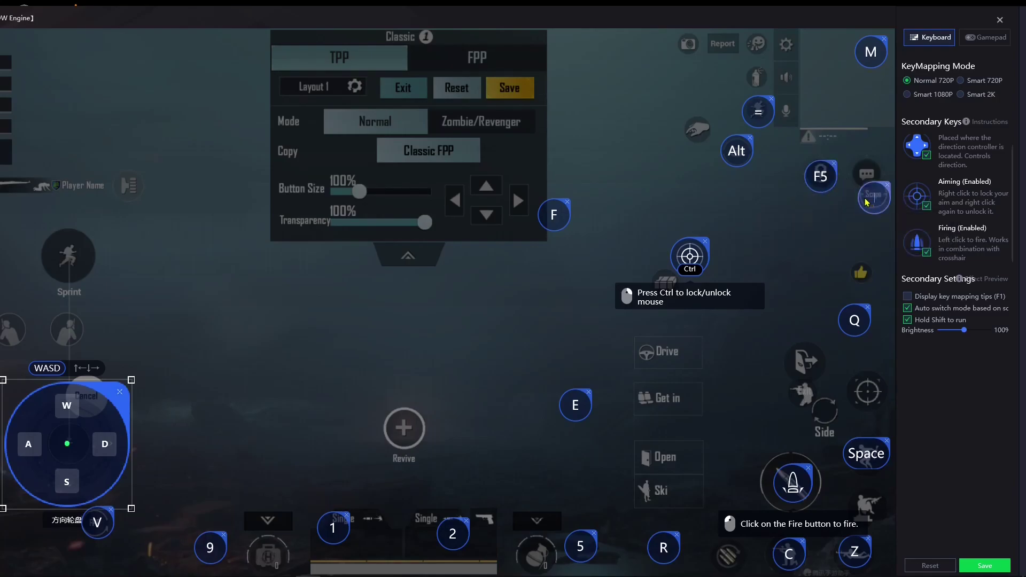
{"action": "key", "text": "j"}
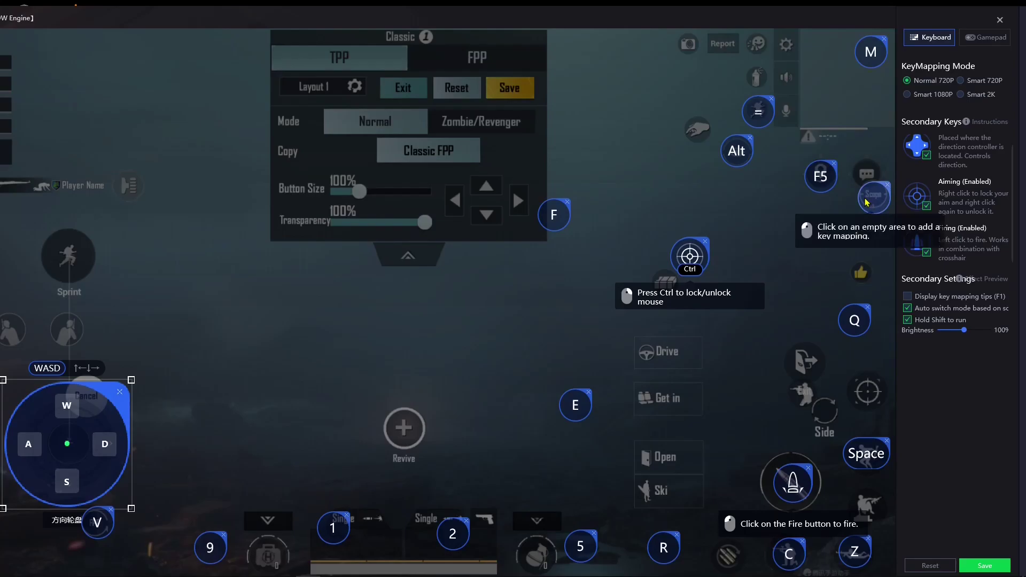
Add an F2 mapping centred on the chat button, discarding the misplaced empty one.
{"action": "left_click", "coordinate": [864, 168]}
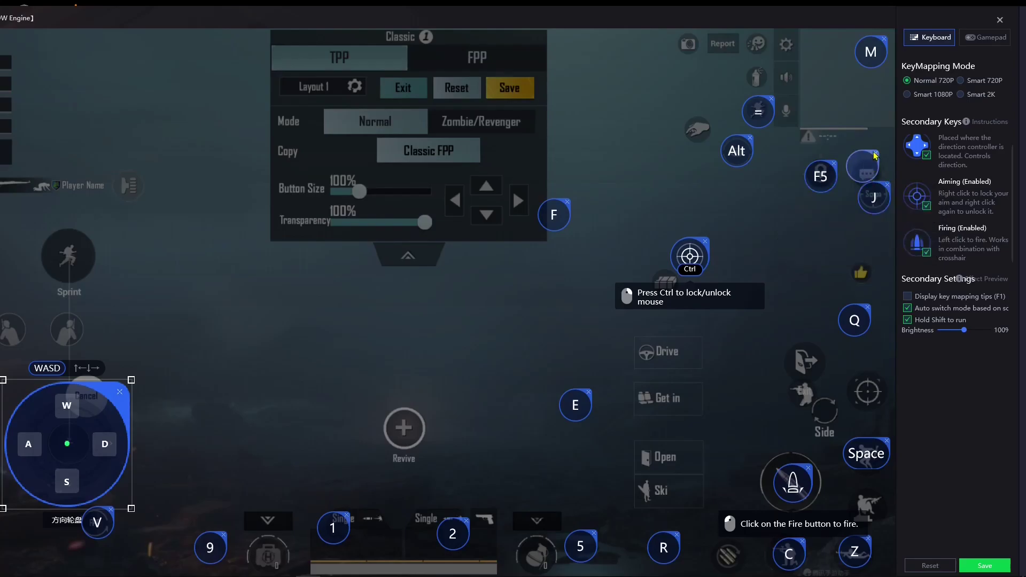
{"action": "left_click", "coordinate": [875, 155]}
{"action": "left_click", "coordinate": [868, 171]}
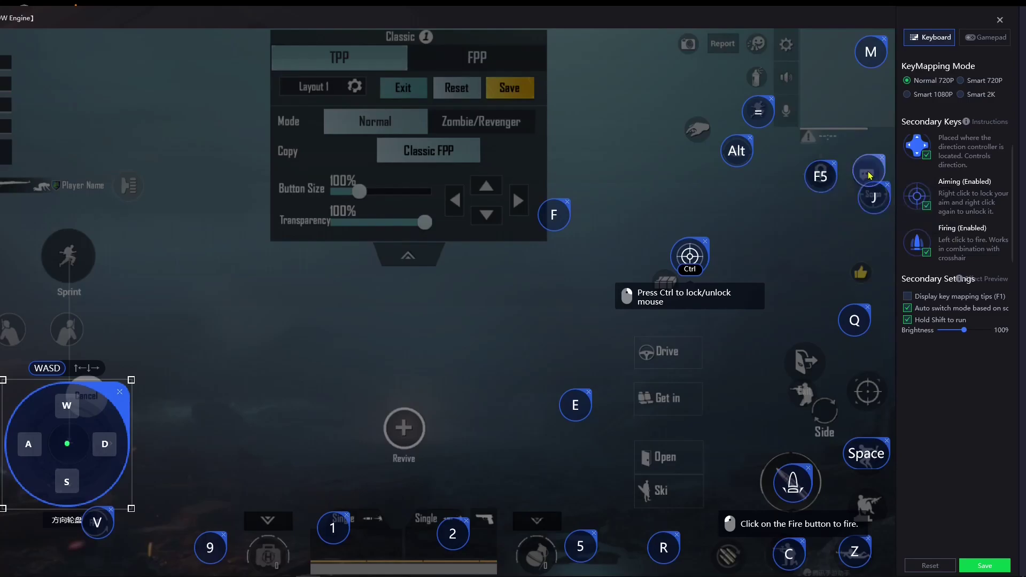
{"action": "key", "text": "F2"}
{"action": "left_click", "coordinate": [839, 231]}
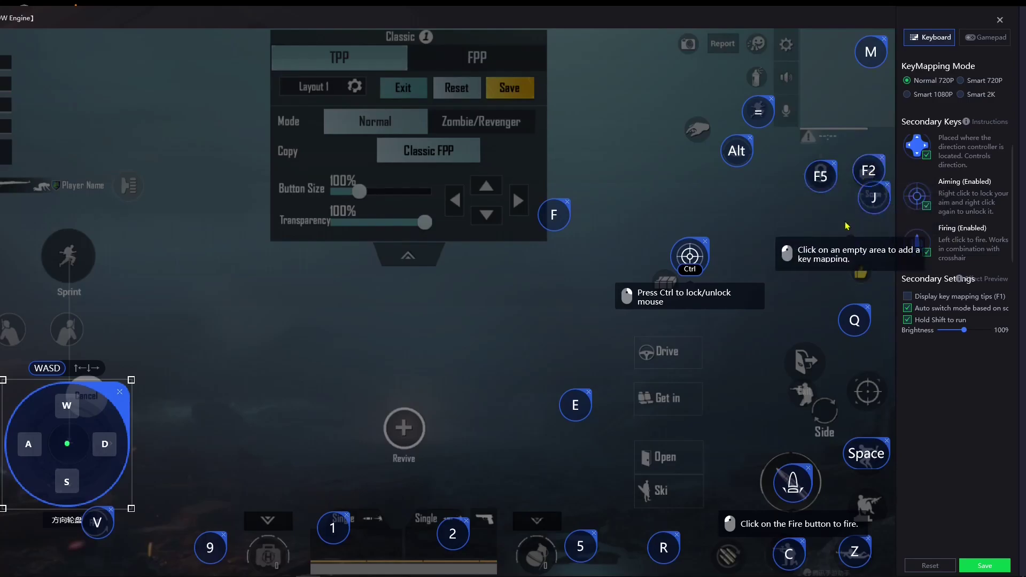
{"action": "key", "text": "F3"}
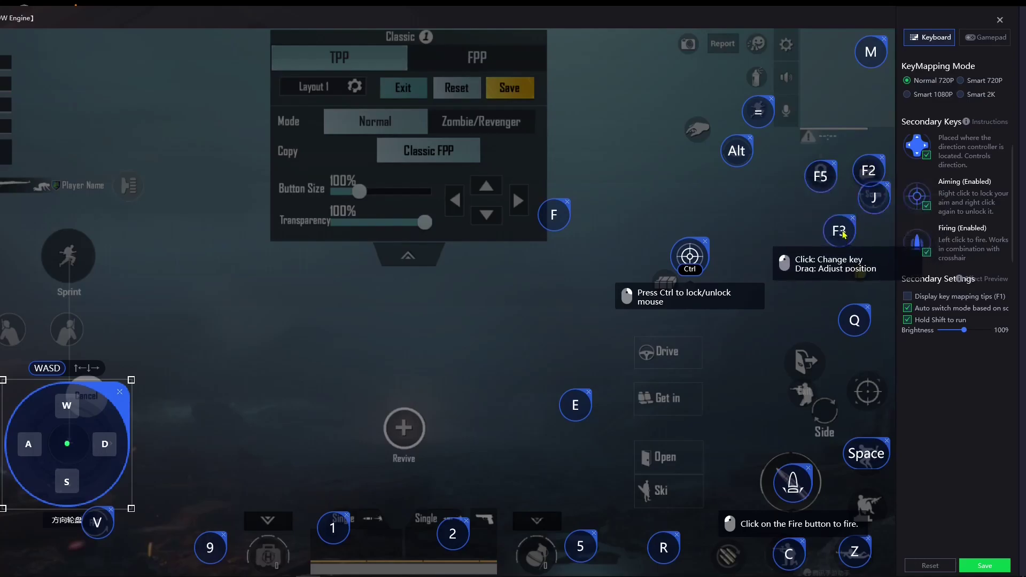
{"action": "left_click", "coordinate": [782, 214]}
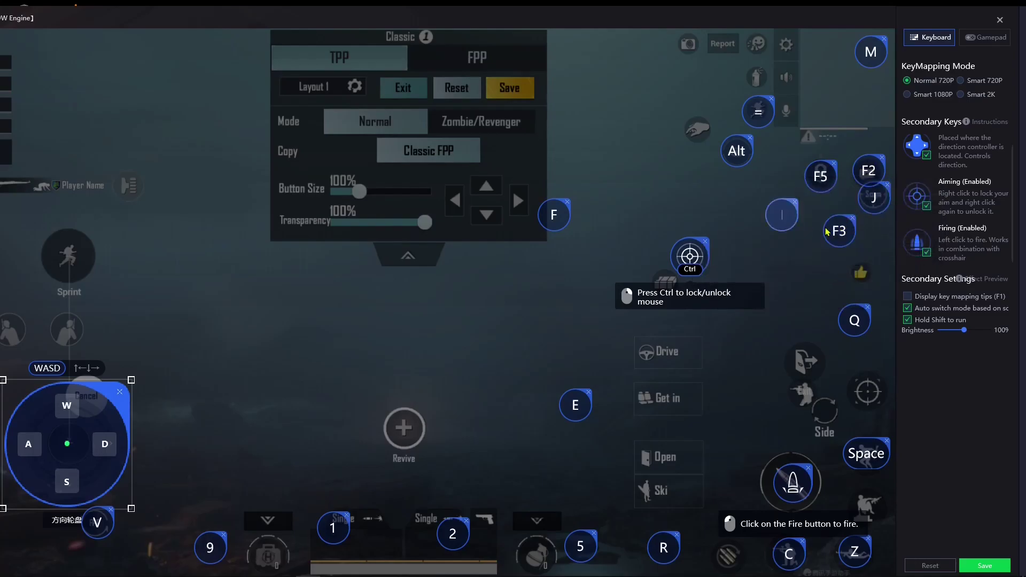
{"action": "left_click", "coordinate": [796, 203]}
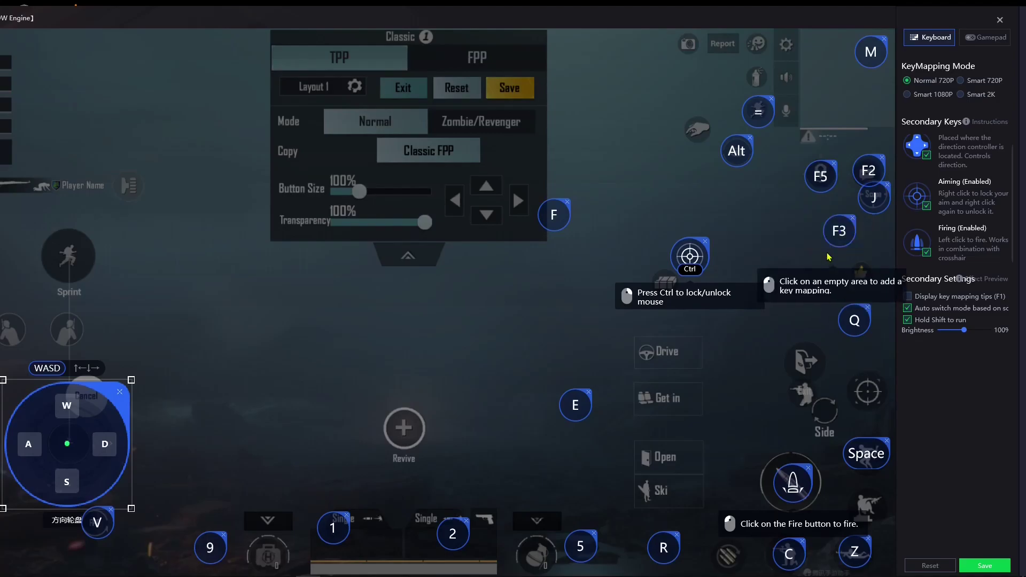
{"action": "left_click", "coordinate": [852, 216]}
{"action": "left_click", "coordinate": [866, 203]}
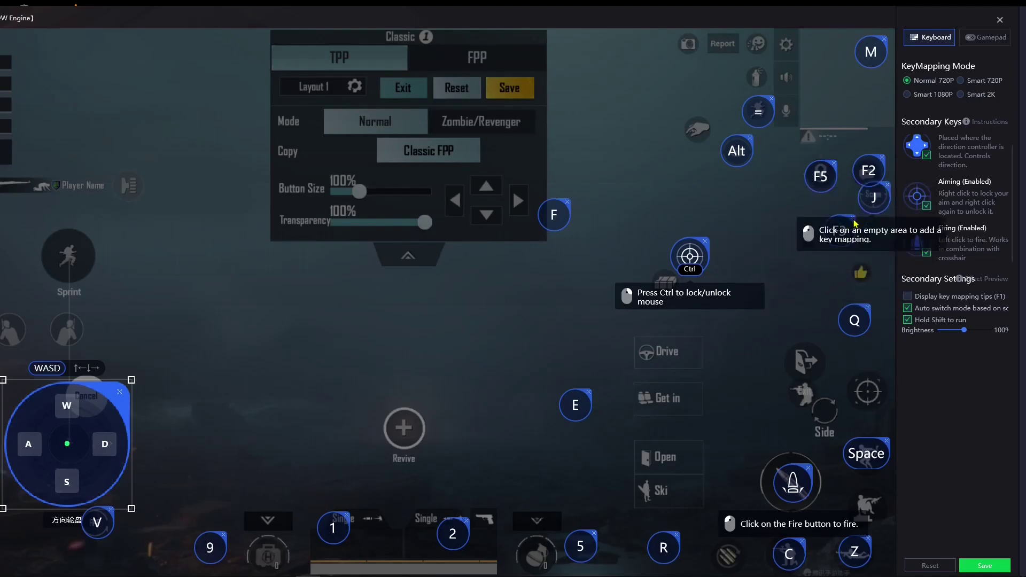
{"action": "left_click", "coordinate": [854, 218]}
Rebind the chat button's mapping to F3, move it to the empty area above the thumbs-up, and add a new F2 mapping on chat.
{"action": "left_click", "coordinate": [869, 172]}
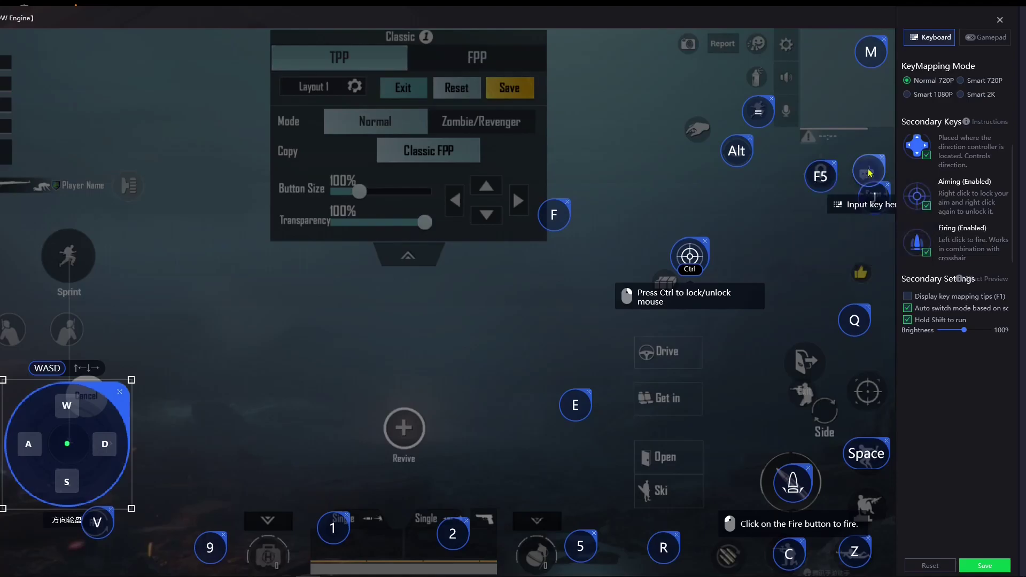
{"action": "key", "text": "F3"}
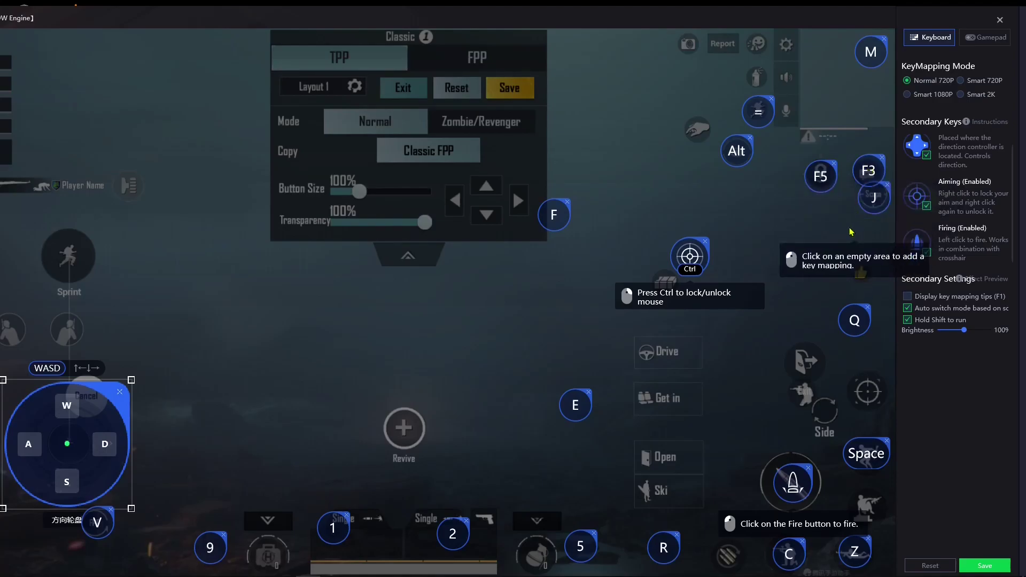
{"action": "left_click_drag", "start_coordinate": [876, 170], "coordinate": [843, 244]}
{"action": "left_click", "coordinate": [867, 174]}
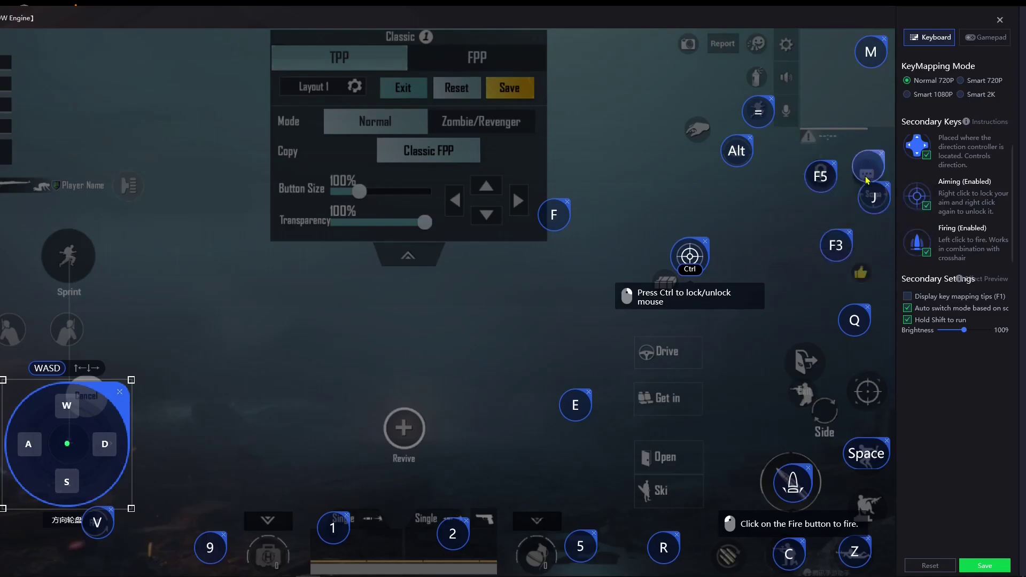
{"action": "key", "text": "F2"}
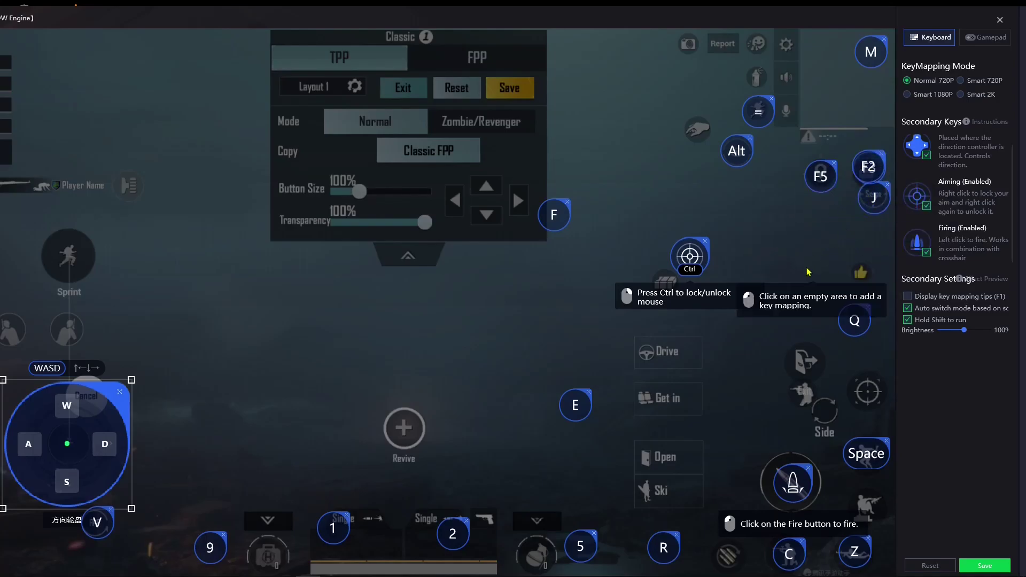
Add a T mapping on the speaker icon, a Y mapping on the microphone icon and an F4 mapping on the emote button.
{"action": "left_click", "coordinate": [788, 81]}
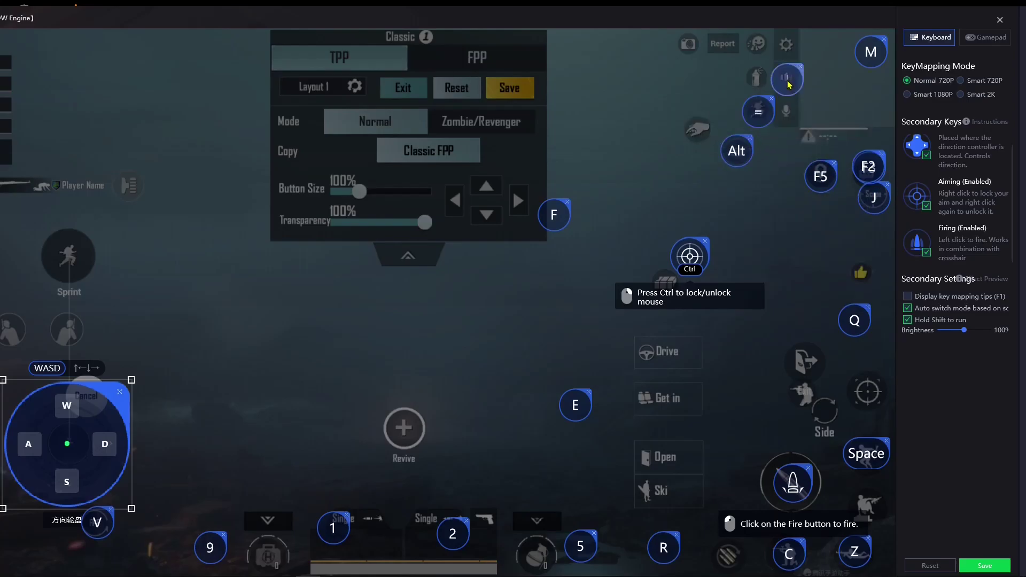
{"action": "left_click", "coordinate": [785, 110]}
{"action": "key", "text": "y"}
{"action": "left_click", "coordinate": [787, 46]}
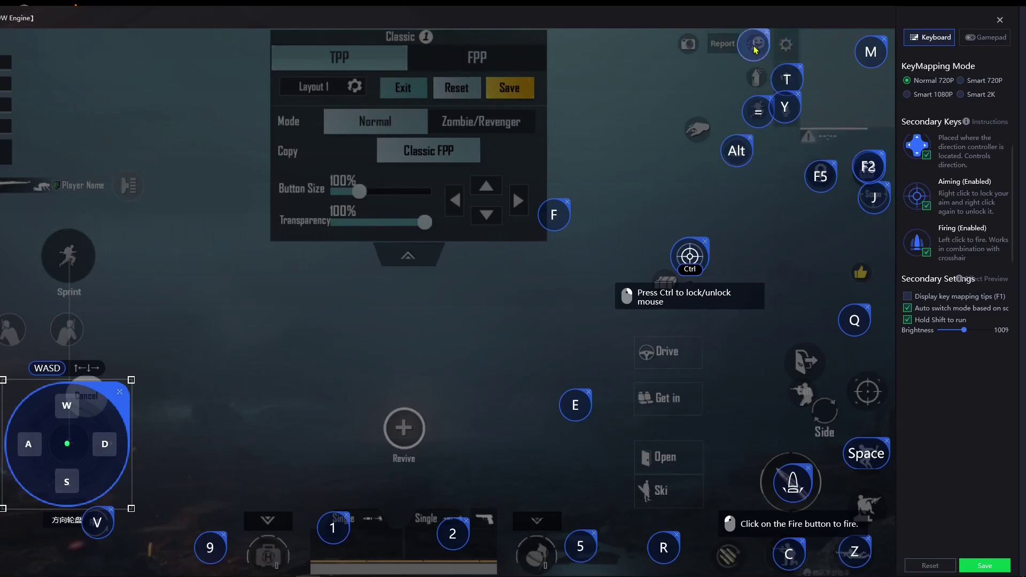
{"action": "key", "text": "F4"}
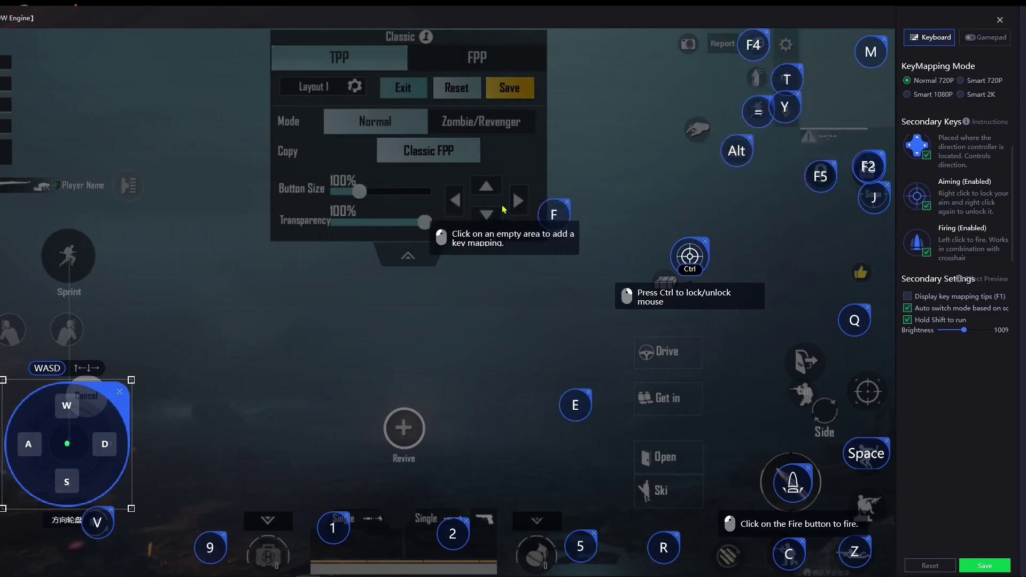
Map E and Q to the two peek buttons above the movement wheel, overriding the existing uses of those keys.
{"action": "left_click_drag", "start_coordinate": [875, 15], "coordinate": [999, 7]}
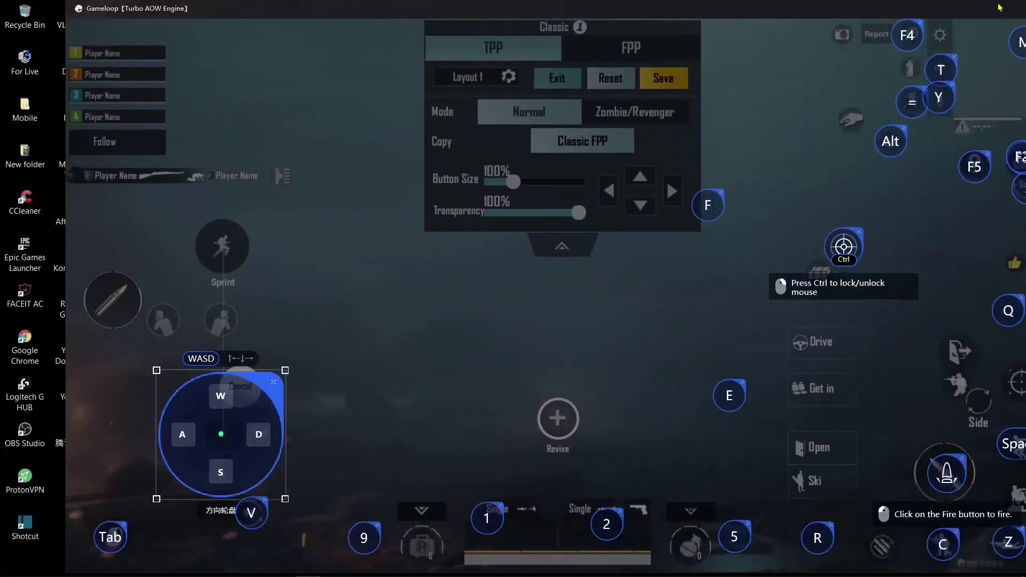
{"action": "left_click", "coordinate": [222, 331]}
{"action": "key", "text": "e"}
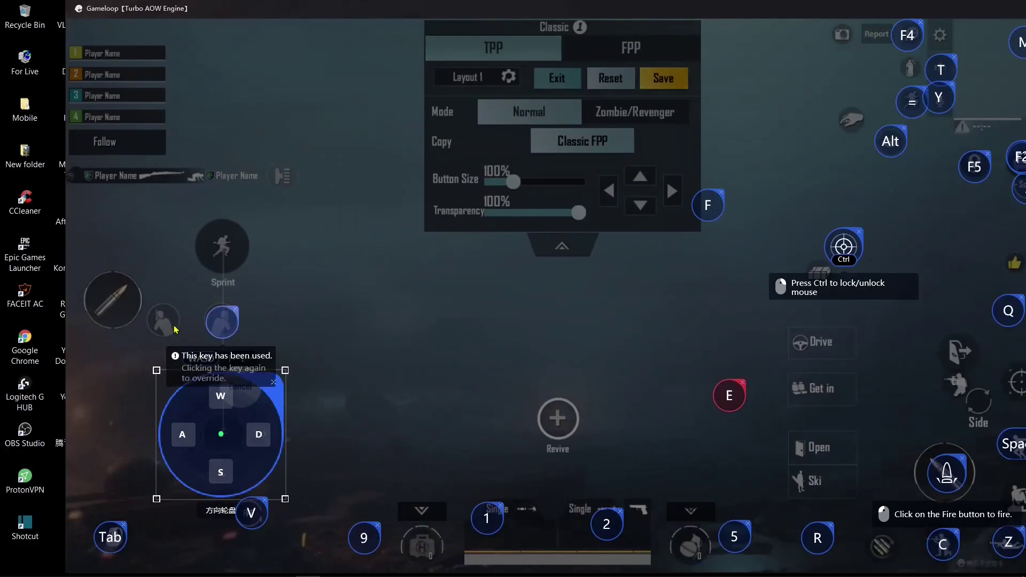
{"action": "key", "text": "e"}
{"action": "left_click", "coordinate": [161, 327]}
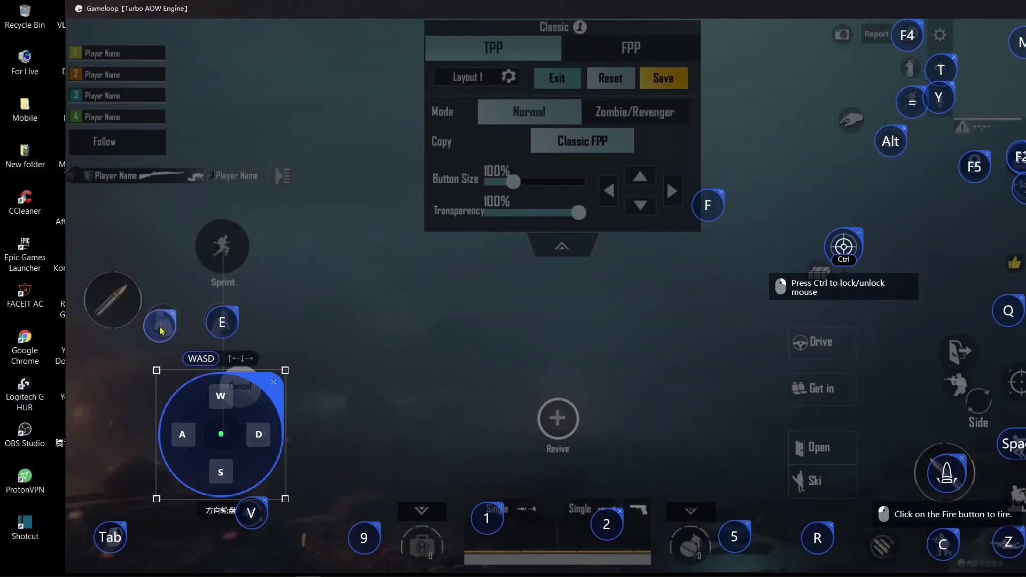
{"action": "key", "text": "q"}
{"action": "key", "text": "q"}
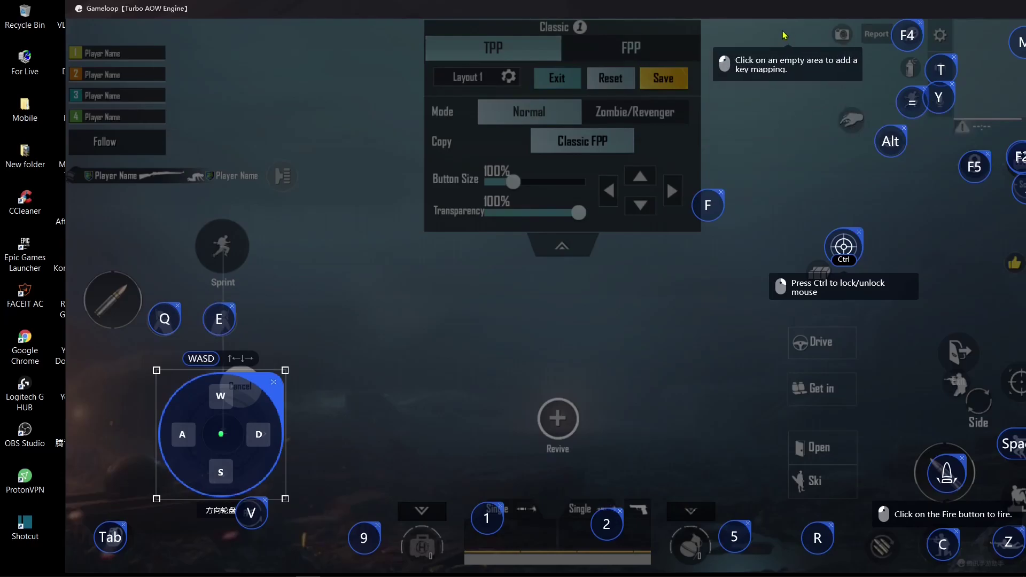
Save the custom key mappings and leave the mapping editor.
{"action": "left_click_drag", "start_coordinate": [819, 13], "coordinate": [741, 11]}
{"action": "left_click_drag", "start_coordinate": [740, 537], "coordinate": [805, 547]}
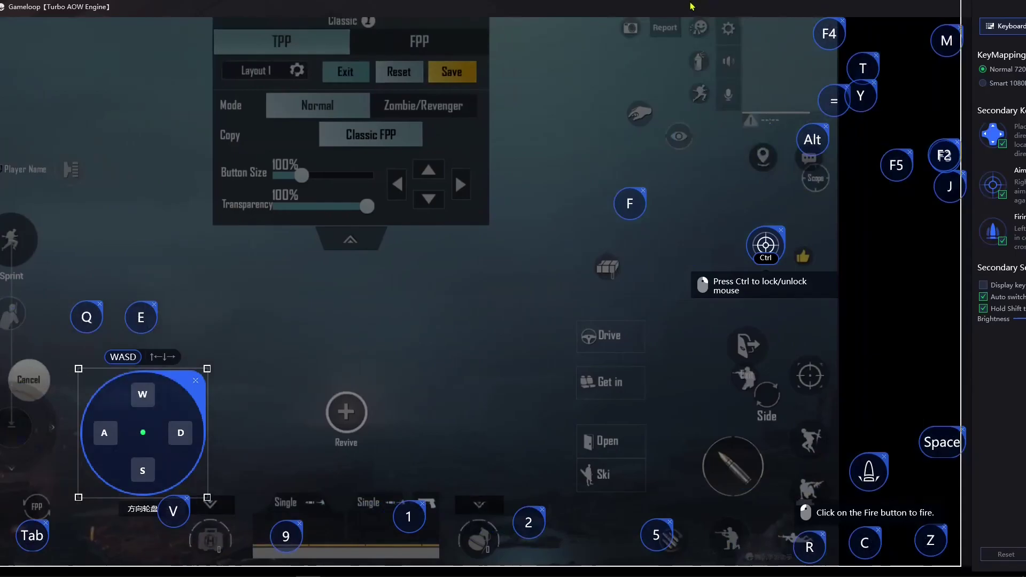
{"action": "left_click", "coordinate": [925, 551]}
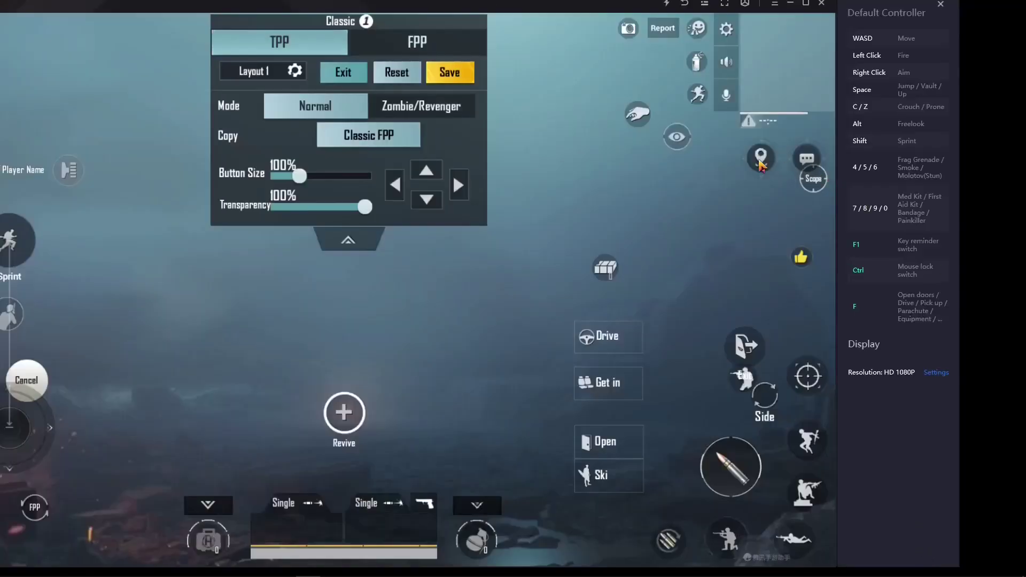
Save the in-game control layout, then exit the layout editor and settings with the game in full screen.
{"action": "left_click", "coordinate": [435, 75]}
{"action": "key", "text": "F11"}
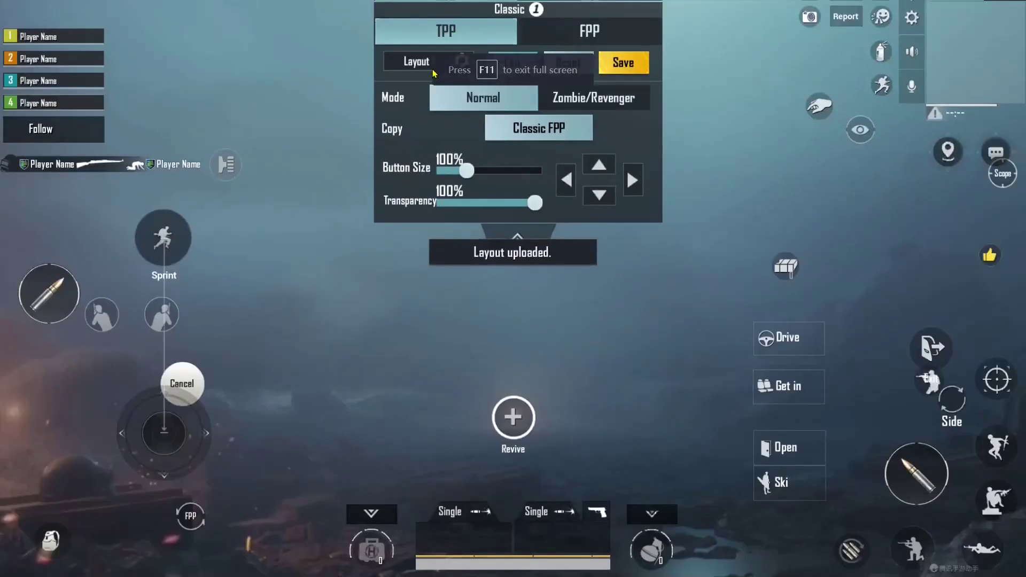
{"action": "left_click", "coordinate": [512, 64]}
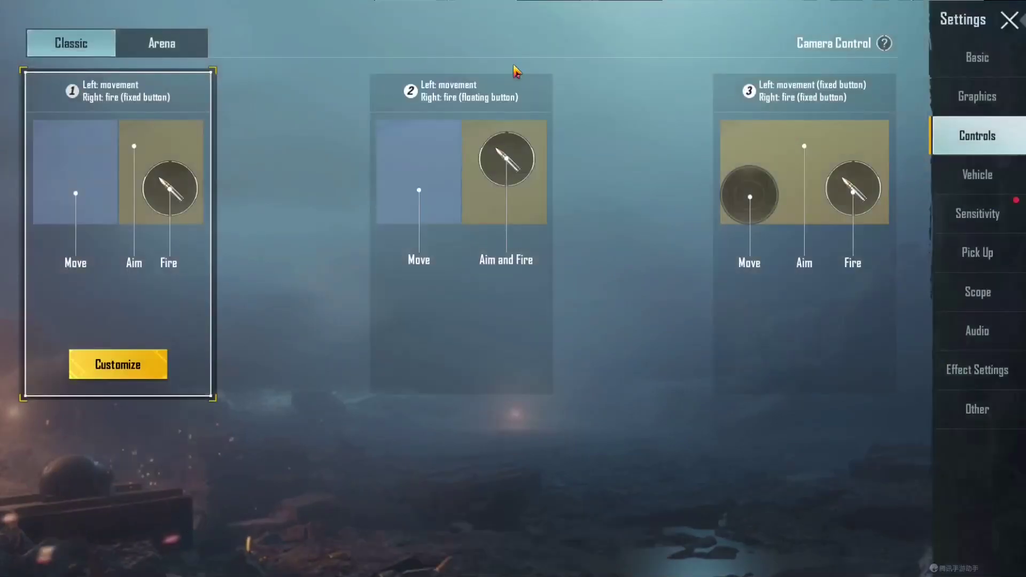
{"action": "left_click", "coordinate": [1009, 21]}
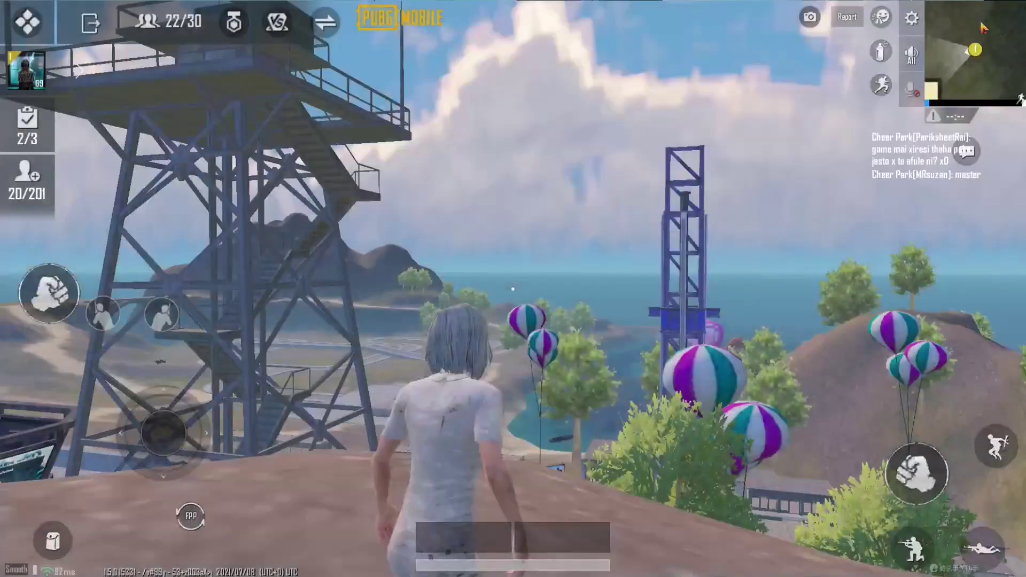
Test the running, jumping and strafing keys by moving the character through Cheer Park.
{"action": "key", "text": "grave"}
{"action": "key", "text": "w"}
{"action": "key", "text": "space"}
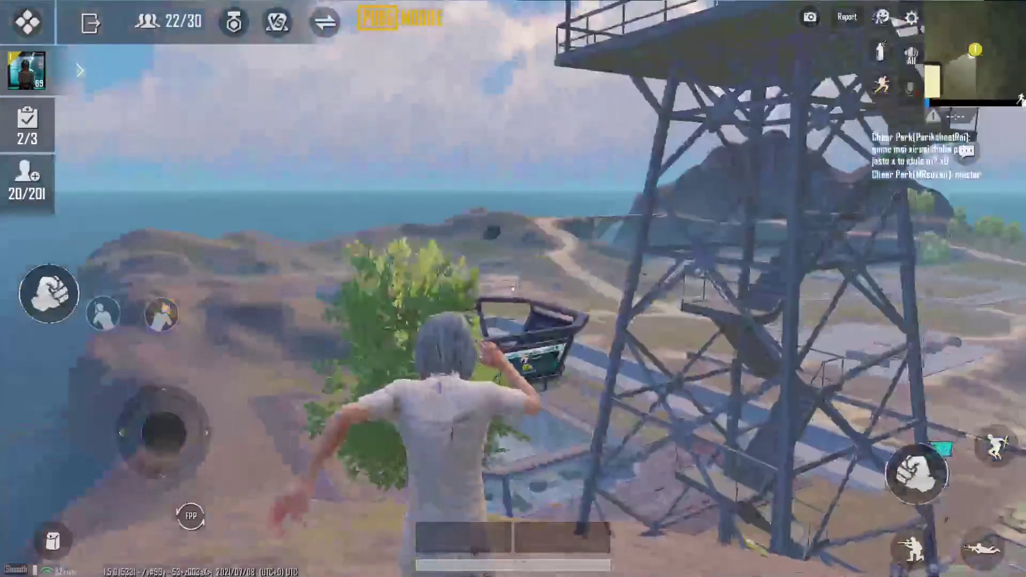
{"action": "key", "text": "w"}
{"action": "key", "text": "d"}
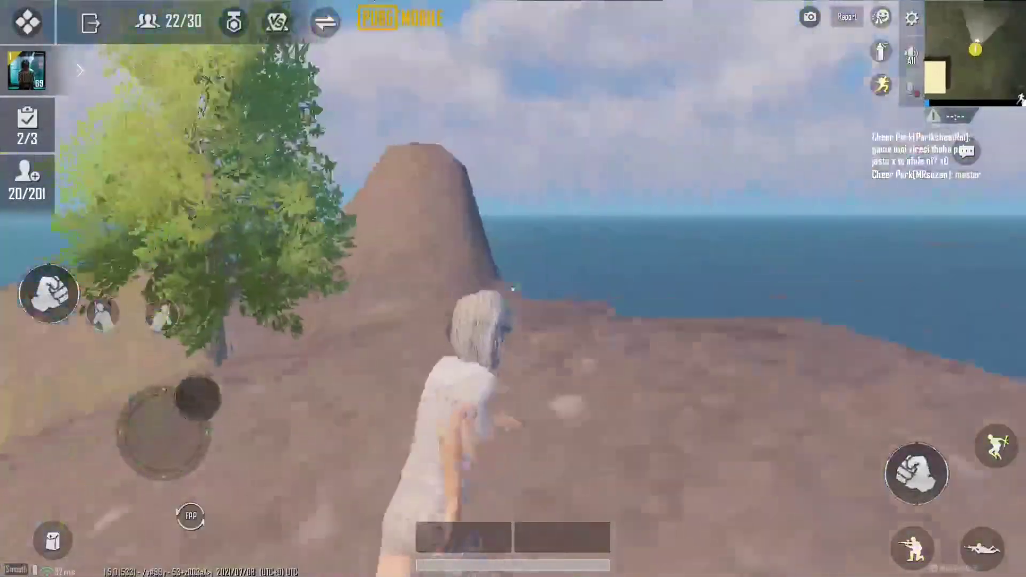
{"action": "key", "text": "a"}
{"action": "key", "text": "a"}
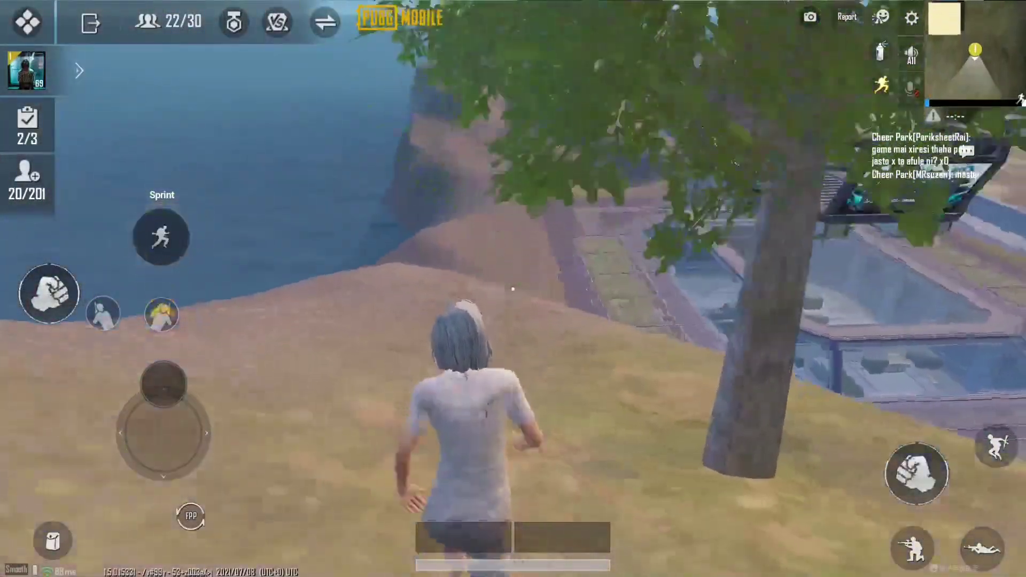
{"action": "key", "text": "d"}
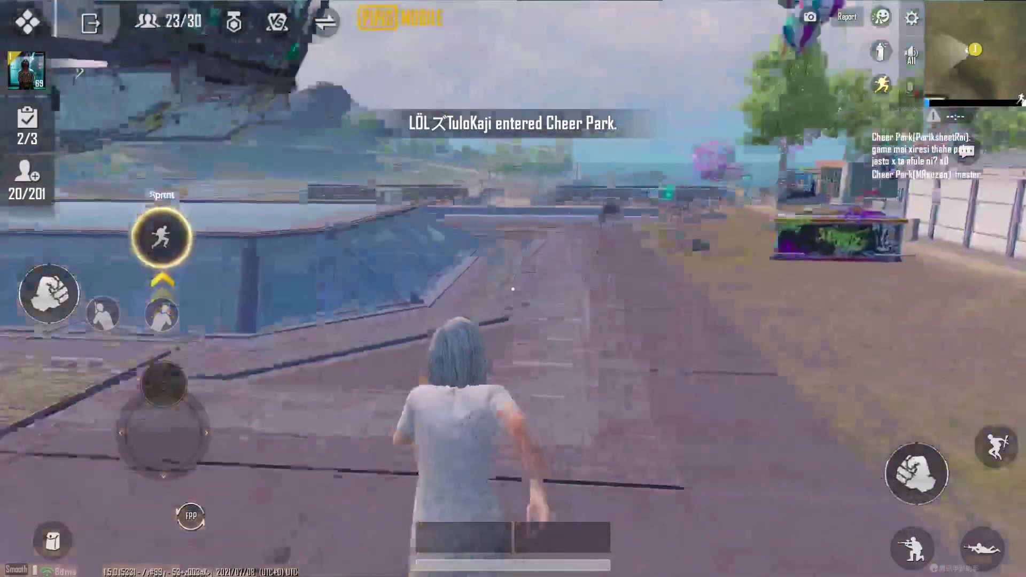
{"action": "key", "text": "w"}
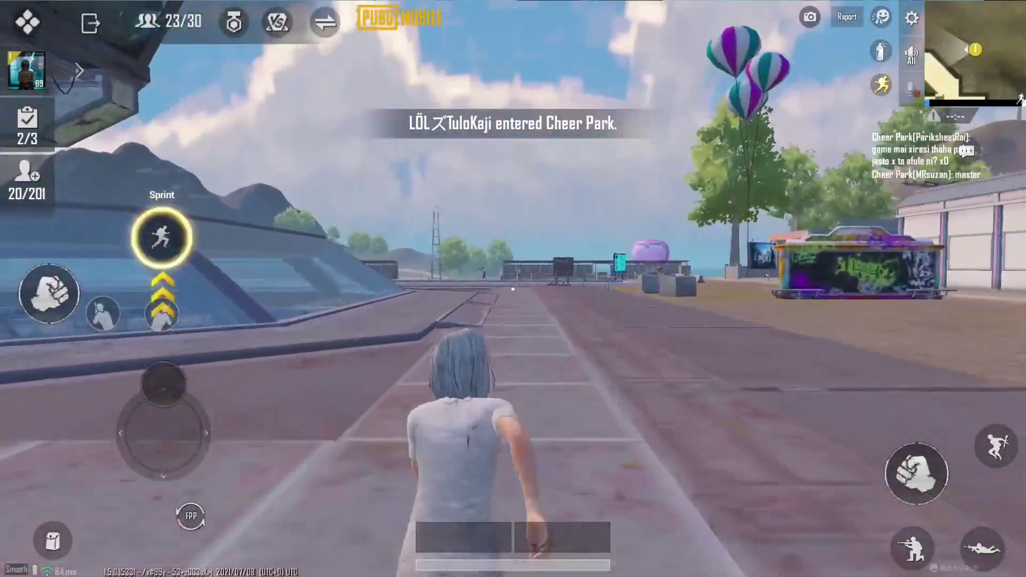
{"action": "key", "text": "w"}
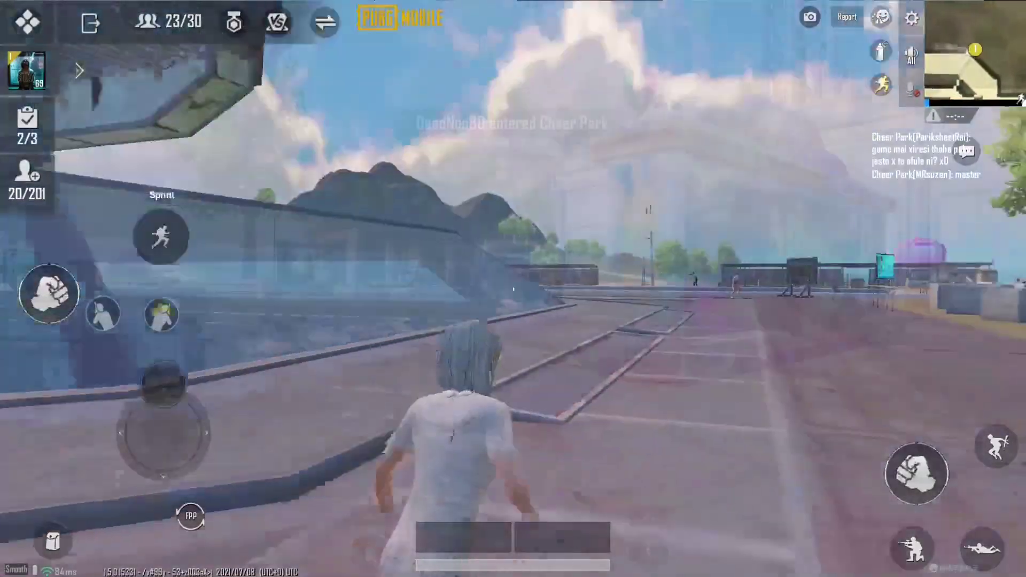
Test the crouch and peek keys while moving the character to the block with the helmets.
{"action": "key", "text": "c"}
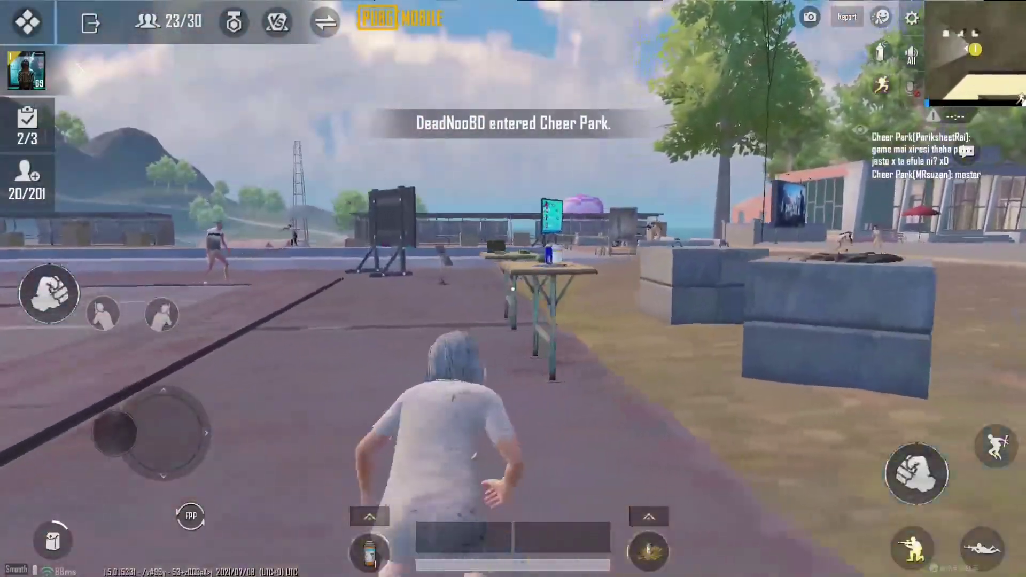
{"action": "key", "text": "a"}
{"action": "key", "text": "w"}
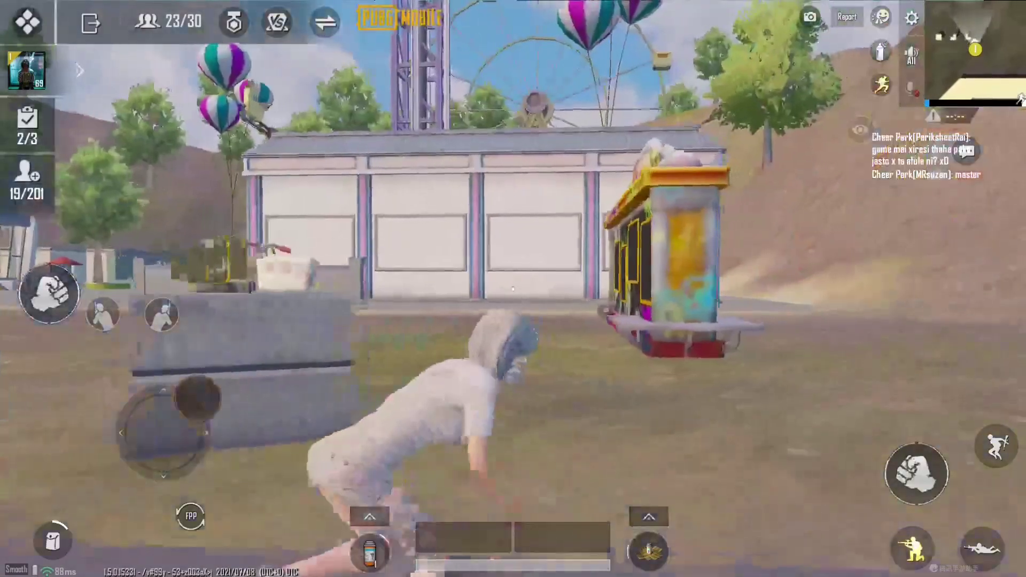
{"action": "key", "text": "c"}
{"action": "key", "text": "w"}
{"action": "key", "text": "a"}
{"action": "key", "text": "e"}
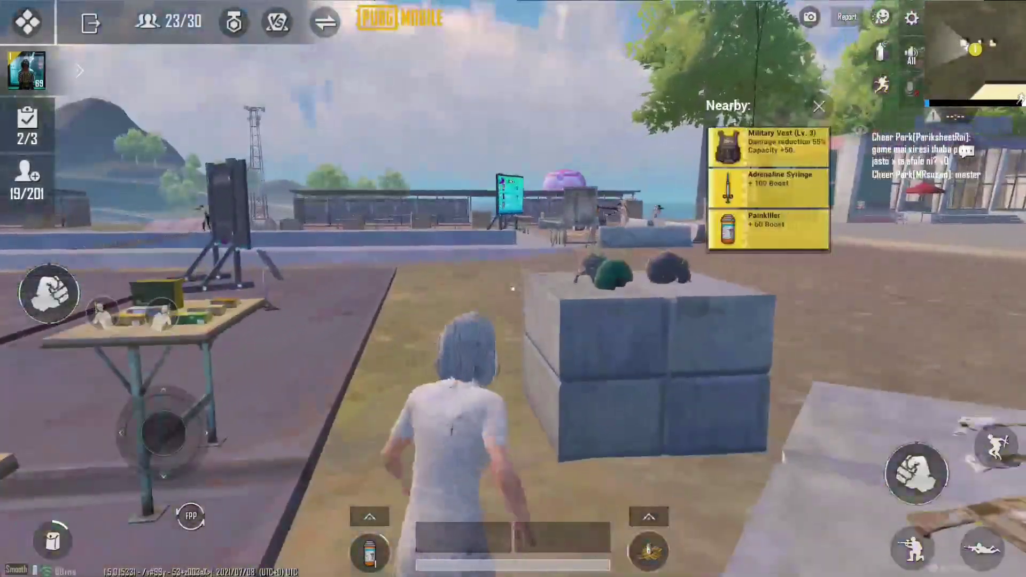
{"action": "key", "text": "a"}
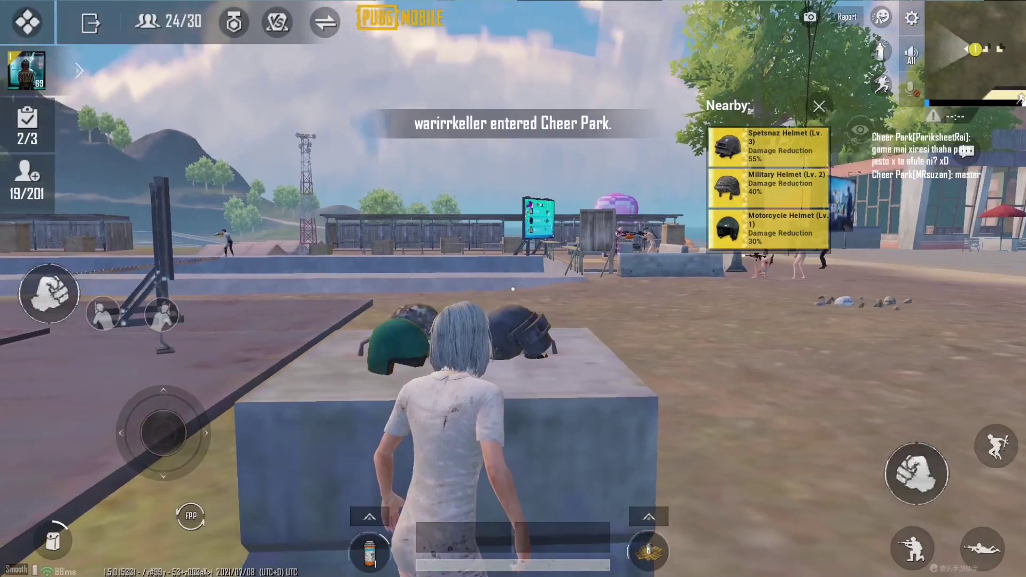
Reopen the key mapping editor at the helmets and move the F mapping onto the first item in the Nearby list.
{"action": "key", "text": "F11"}
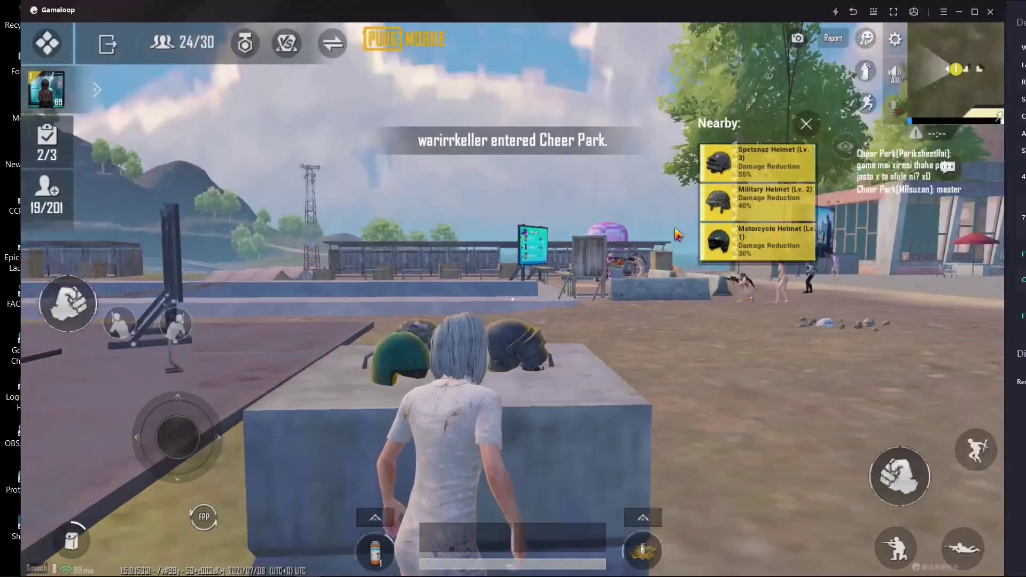
{"action": "key", "text": "h"}
{"action": "key", "text": "w"}
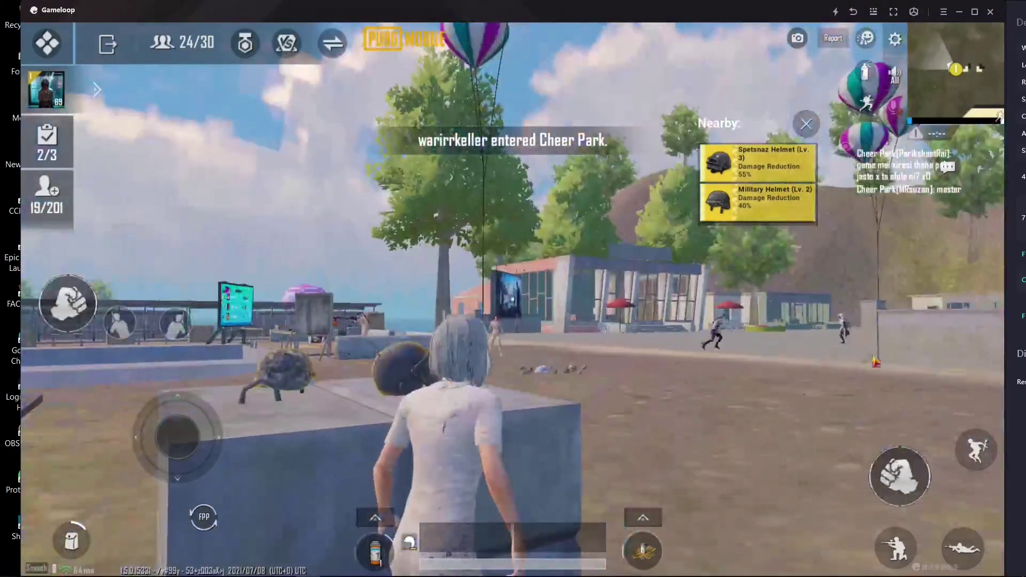
{"action": "left_click", "coordinate": [875, 13]}
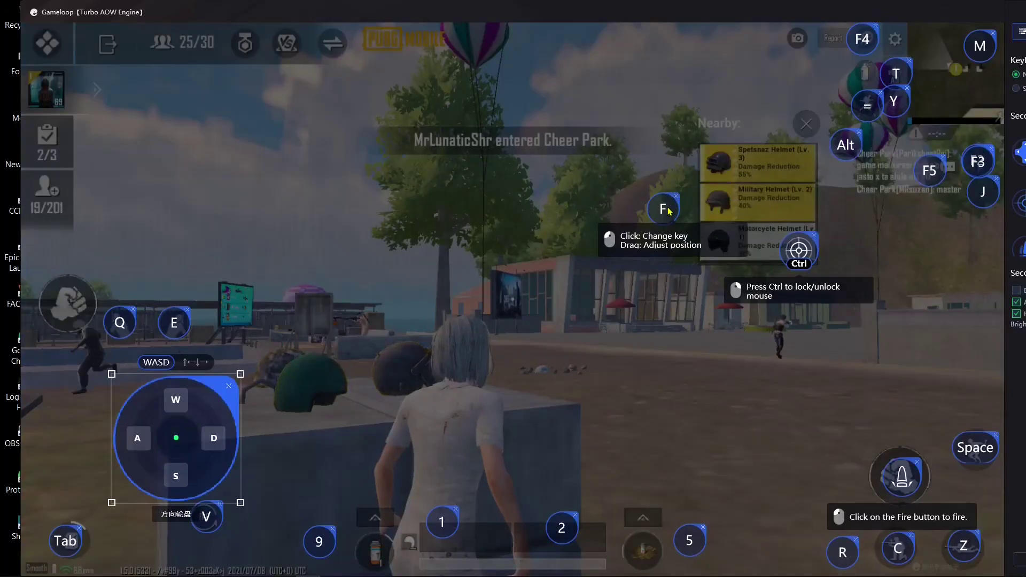
{"action": "left_click_drag", "start_coordinate": [662, 208], "coordinate": [742, 166]}
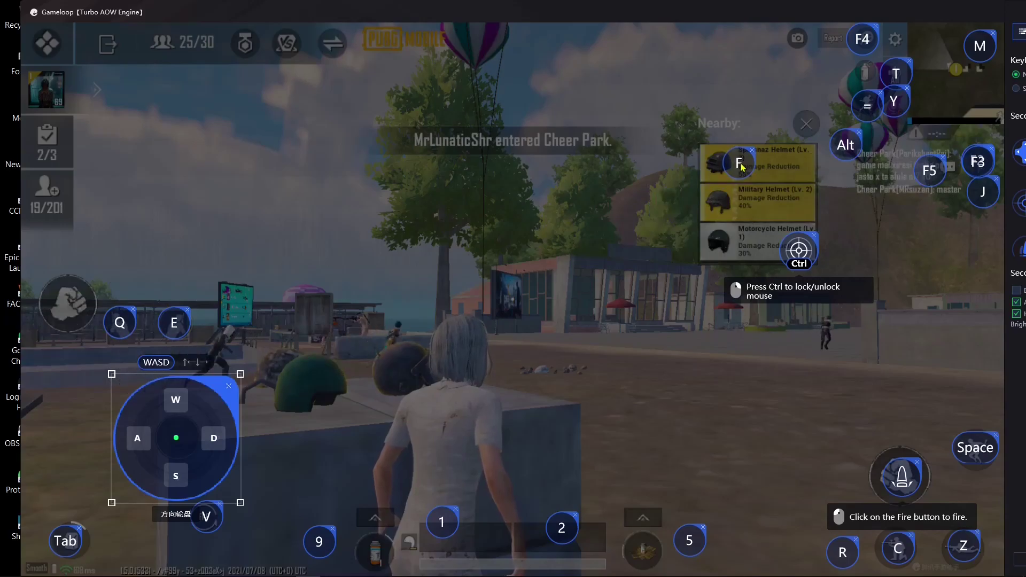
Add G and H mappings on the second and third Nearby items, then save the mappings and return to full screen.
{"action": "left_click", "coordinate": [742, 201]}
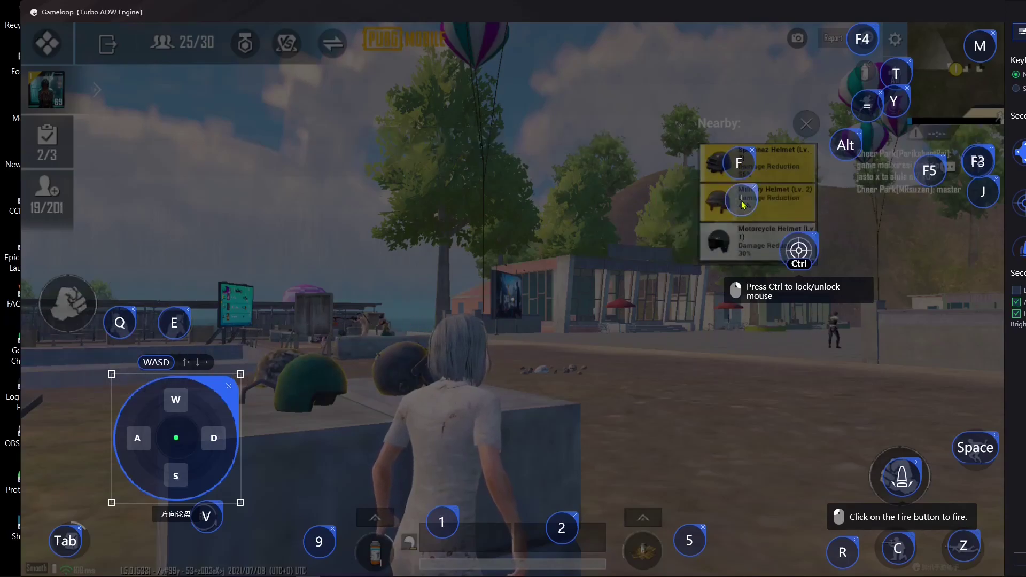
{"action": "key", "text": "g"}
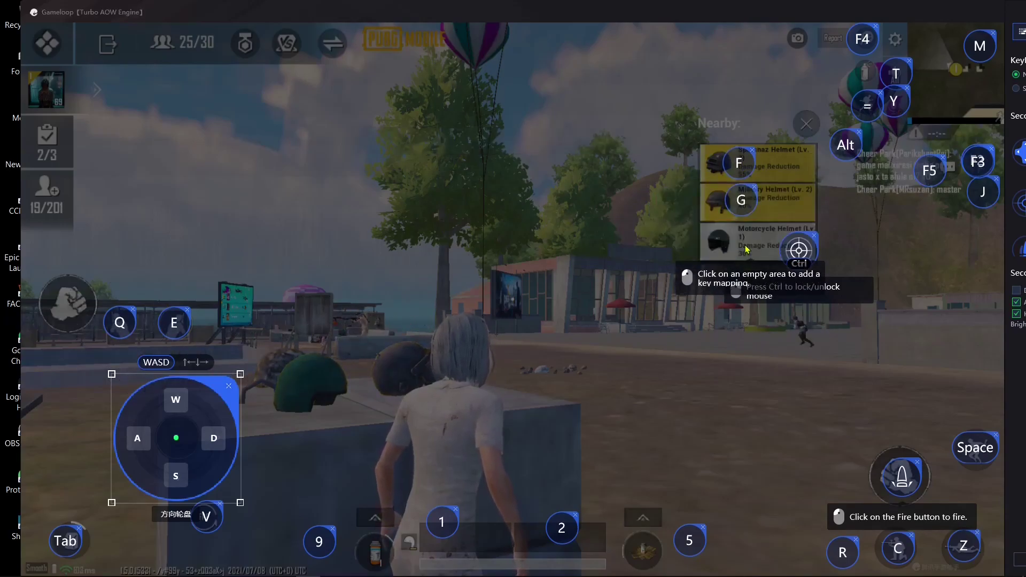
{"action": "left_click", "coordinate": [744, 242]}
{"action": "key", "text": "h"}
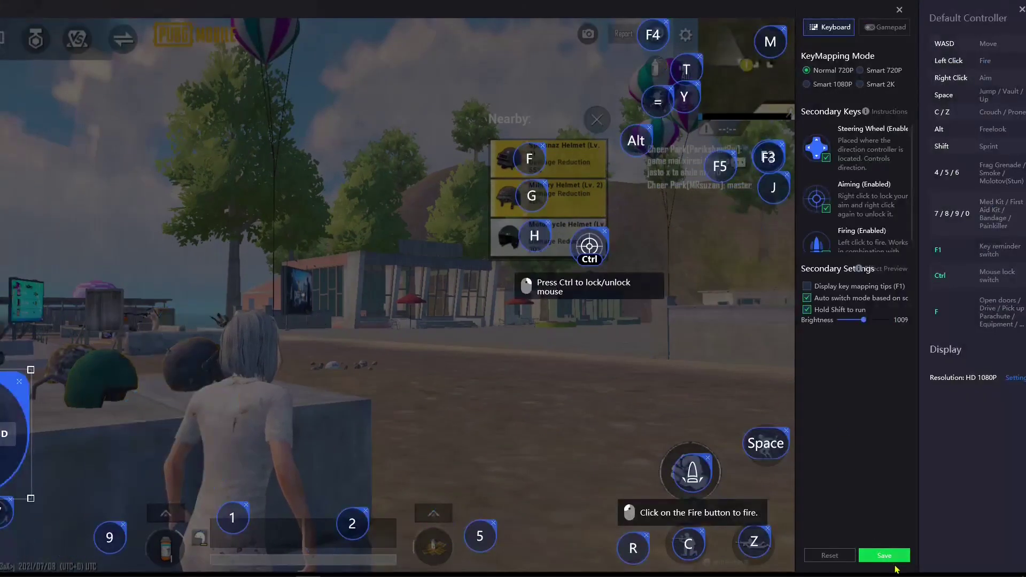
{"action": "left_click", "coordinate": [882, 555]}
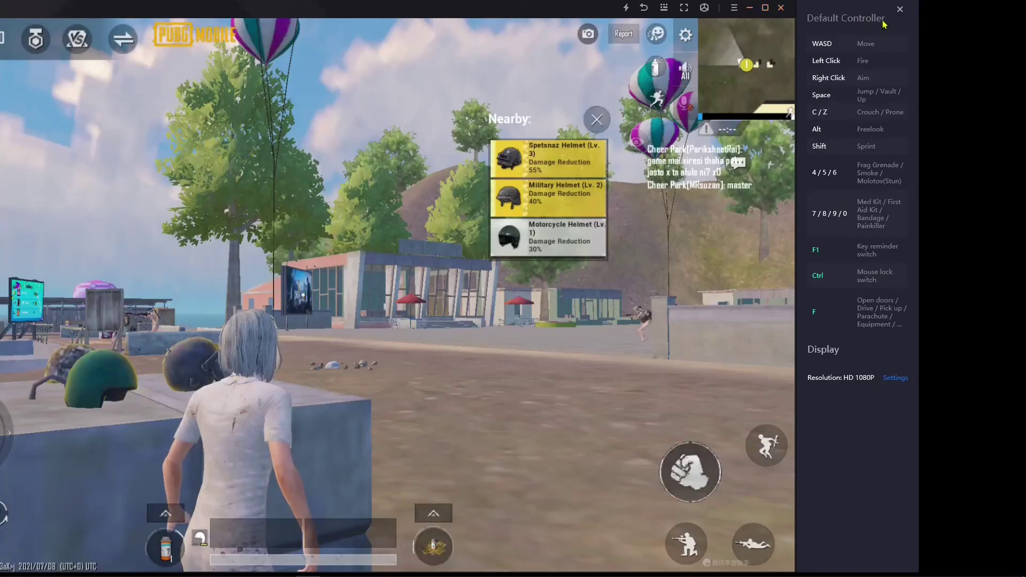
{"action": "key", "text": "F11"}
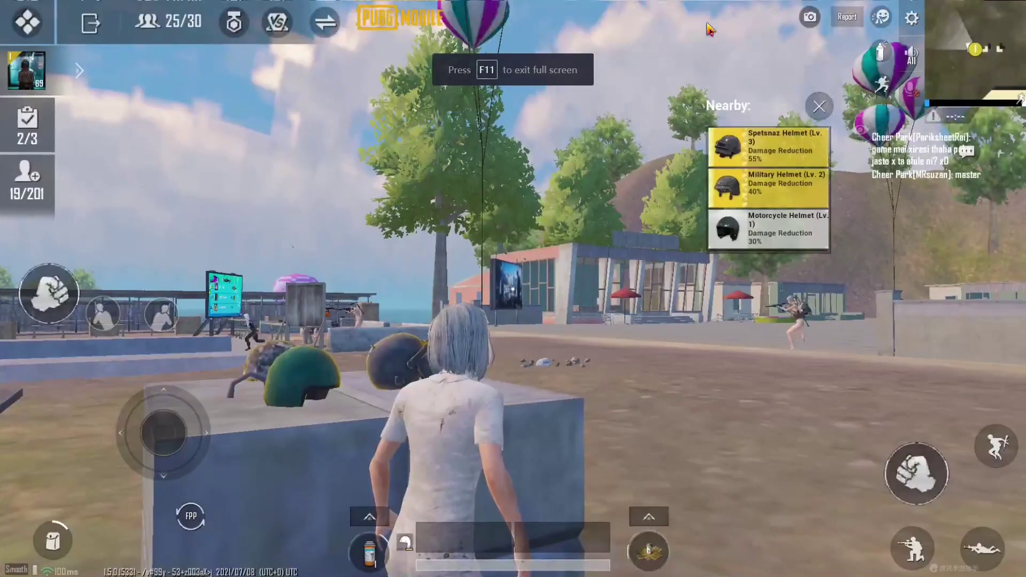
Test the F pickup mapping on the helmets lying on the block.
{"action": "key", "text": "grave"}
{"action": "key", "text": "d"}
{"action": "key", "text": "w"}
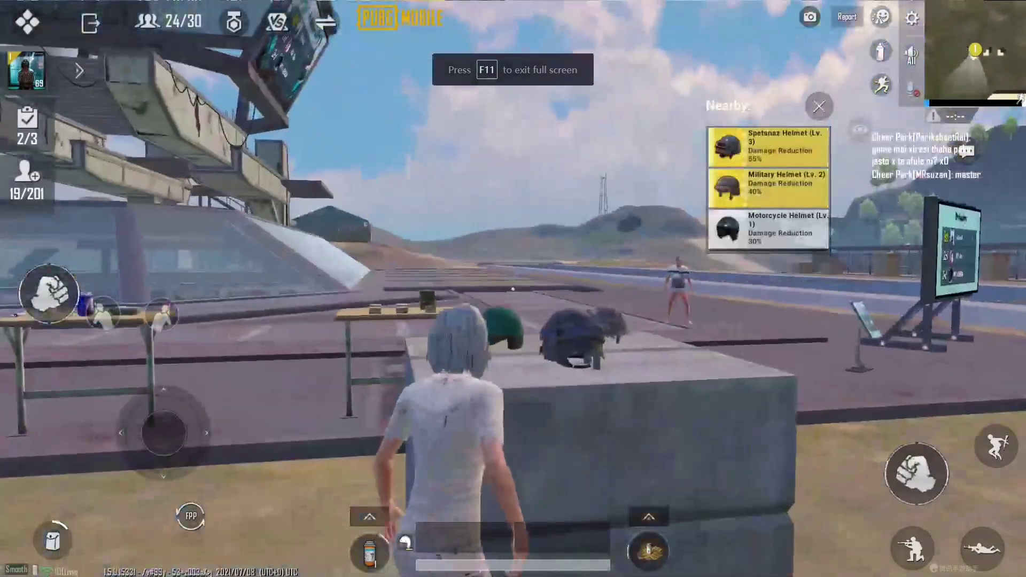
{"action": "key", "text": "f"}
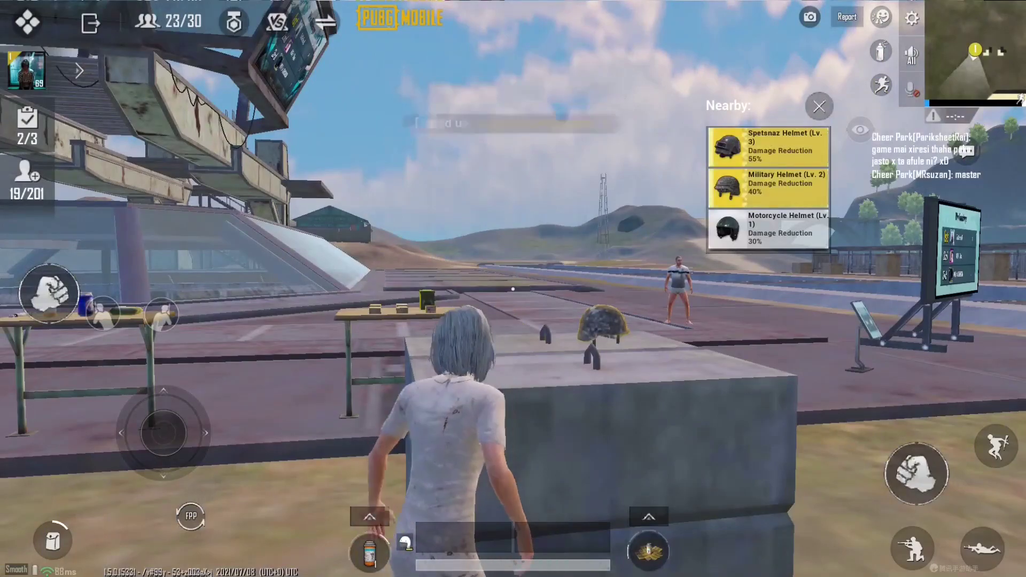
{"action": "key", "text": "f"}
{"action": "key", "text": "d"}
{"action": "key", "text": "f"}
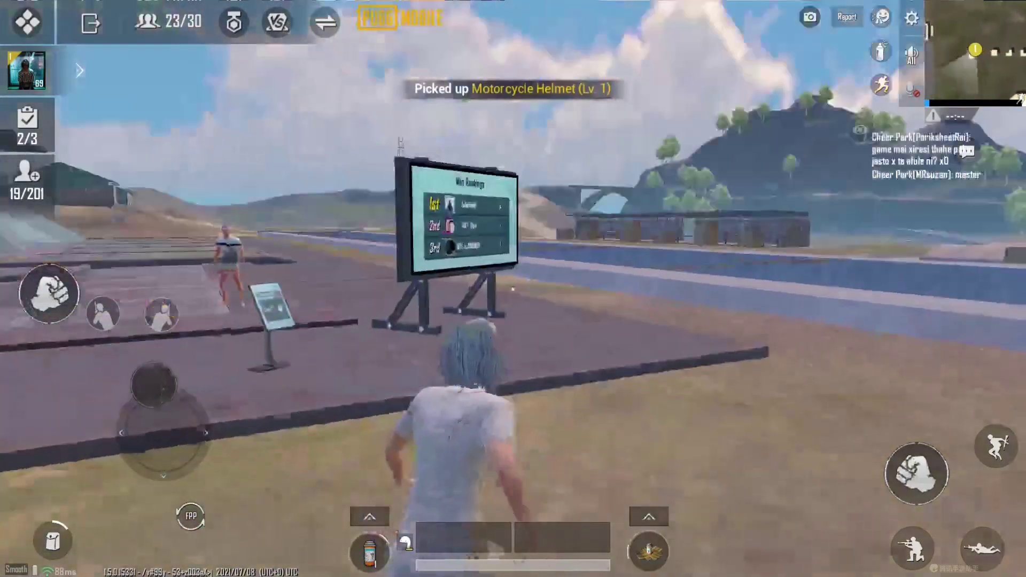
Test running, strafing and crouching around the concrete blocks with the saved mappings.
{"action": "key", "text": "w"}
{"action": "key", "text": "d"}
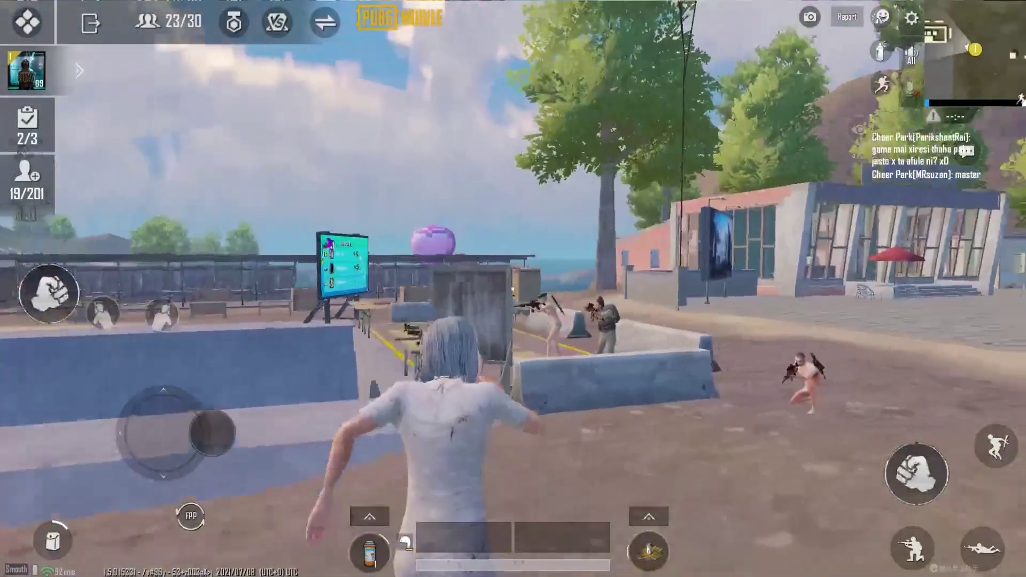
{"action": "key", "text": "w"}
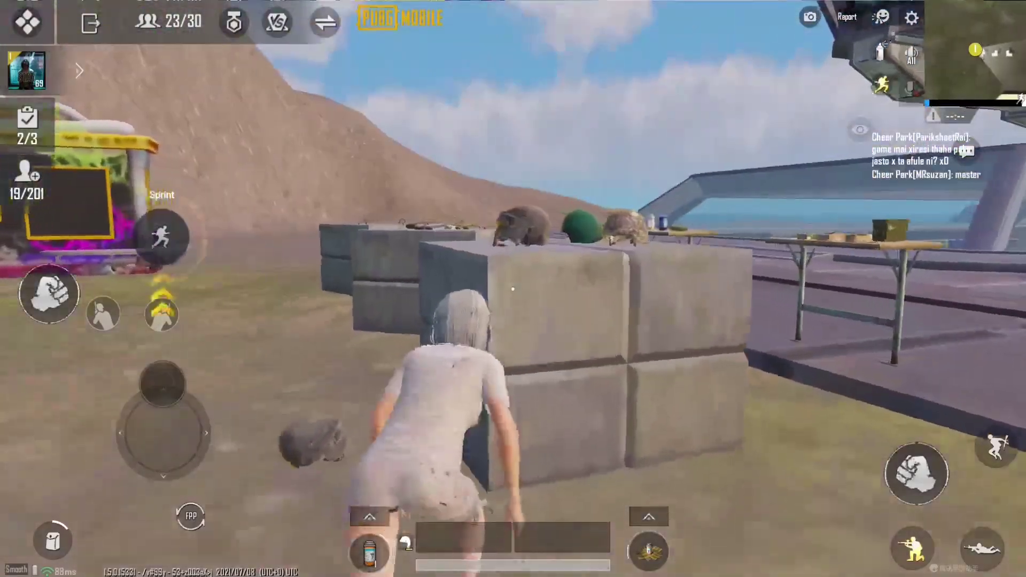
{"action": "key", "text": "c"}
{"action": "key", "text": "a"}
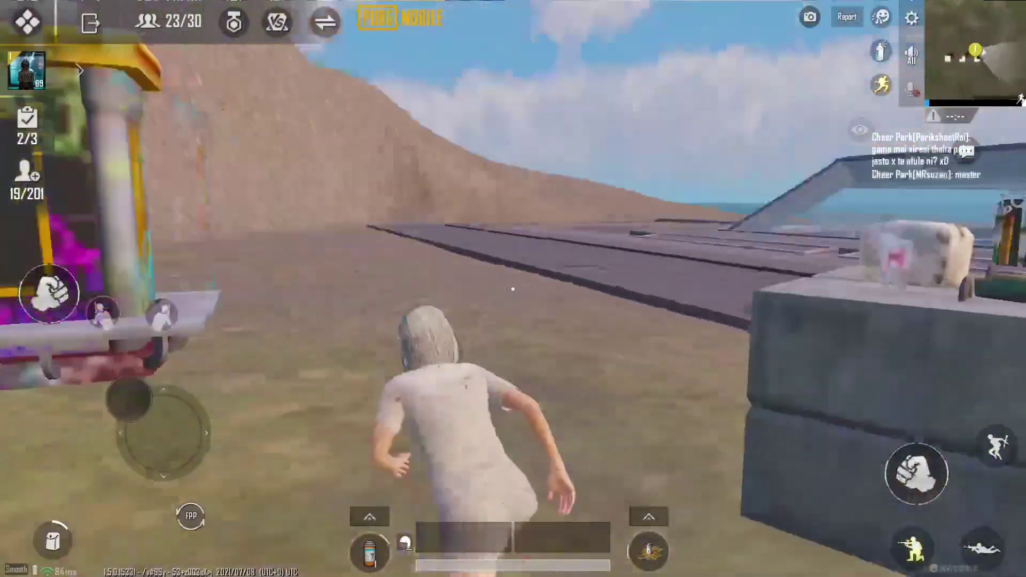
{"action": "key", "text": "c"}
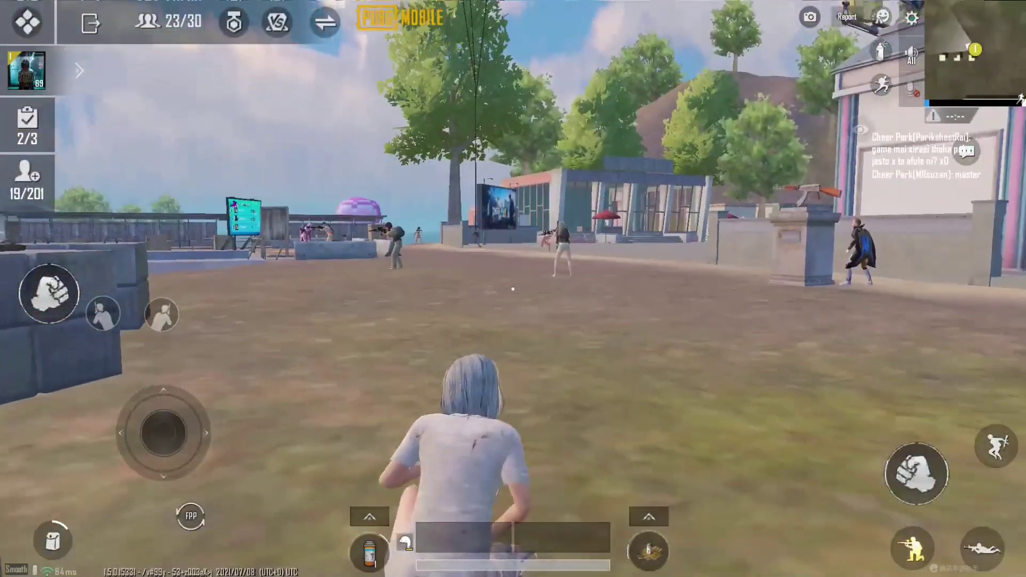